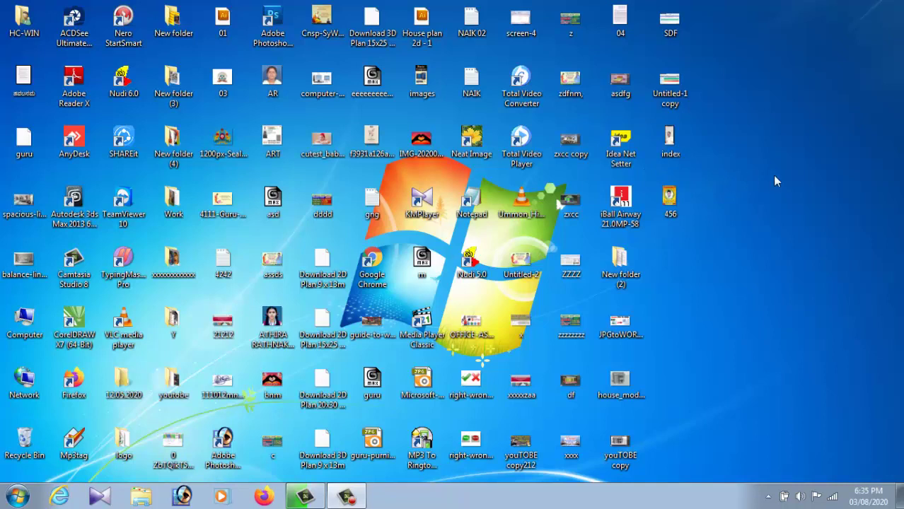
Launch Google Chrome, maximize its window, then close it
click(18, 496)
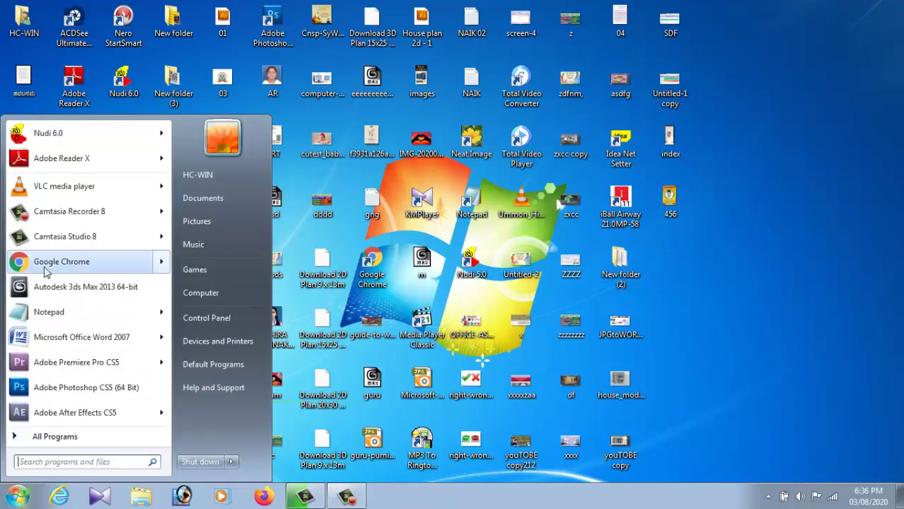
mouse_move(62, 261)
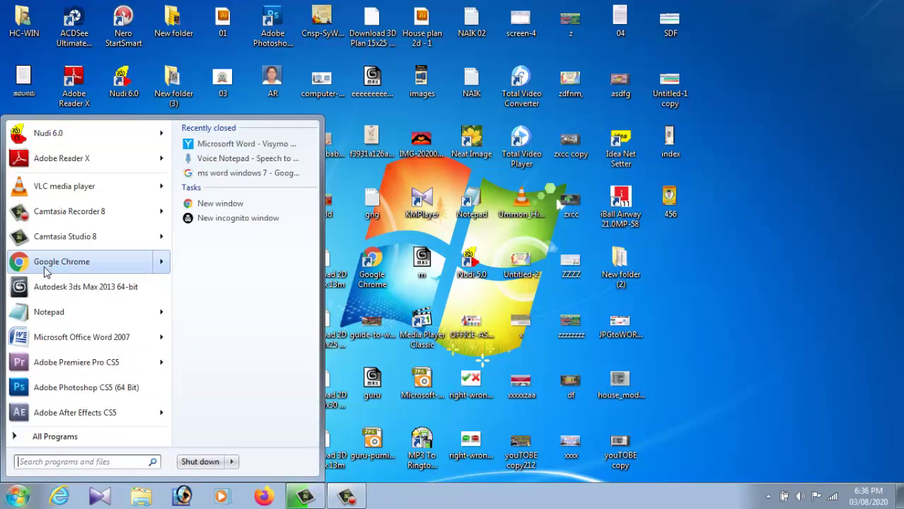
key(Escape)
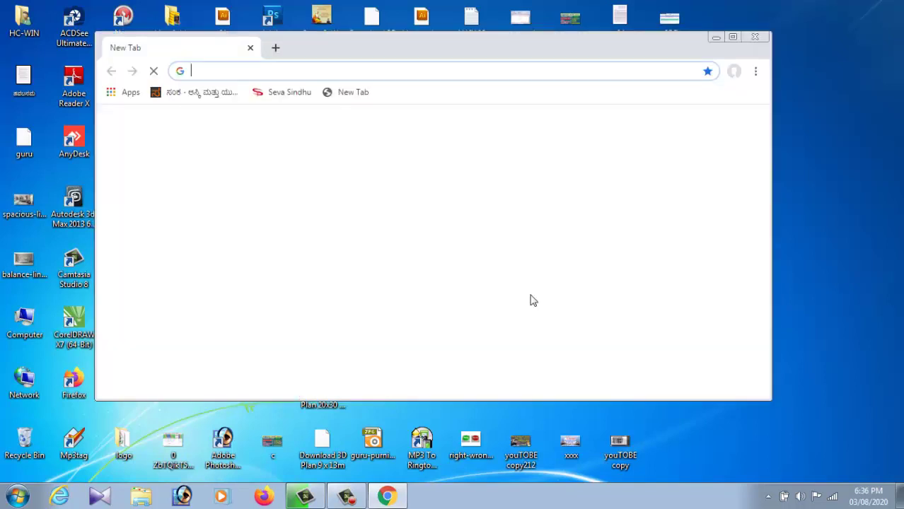
click(733, 36)
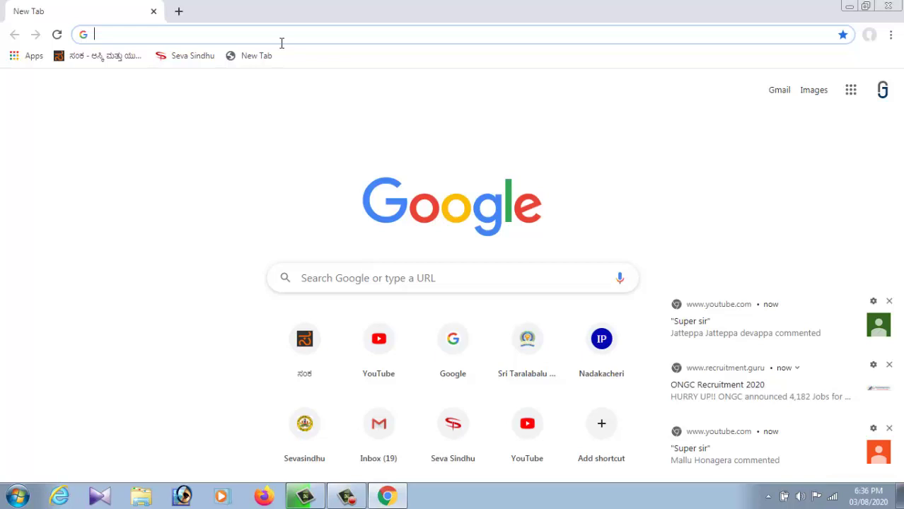
click(888, 6)
Reopen Chrome and dismiss the five YouTube comment notifications
click(19, 500)
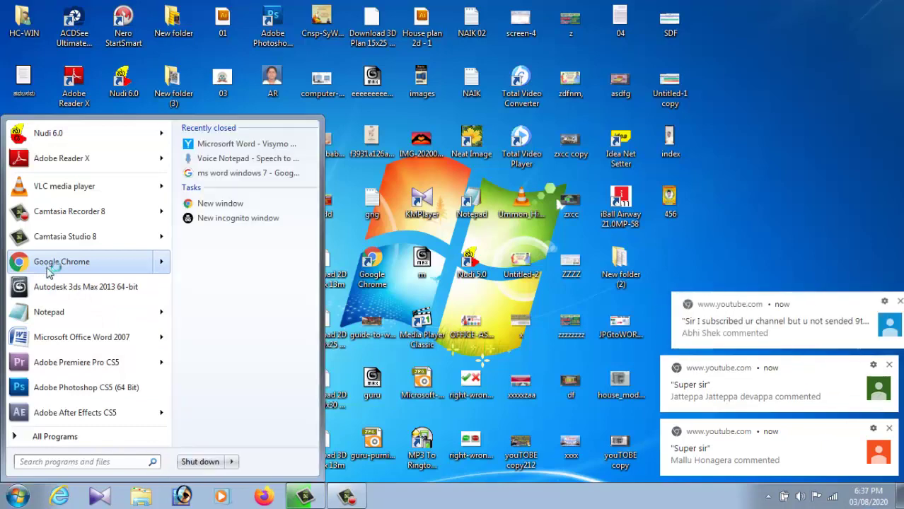
click(48, 263)
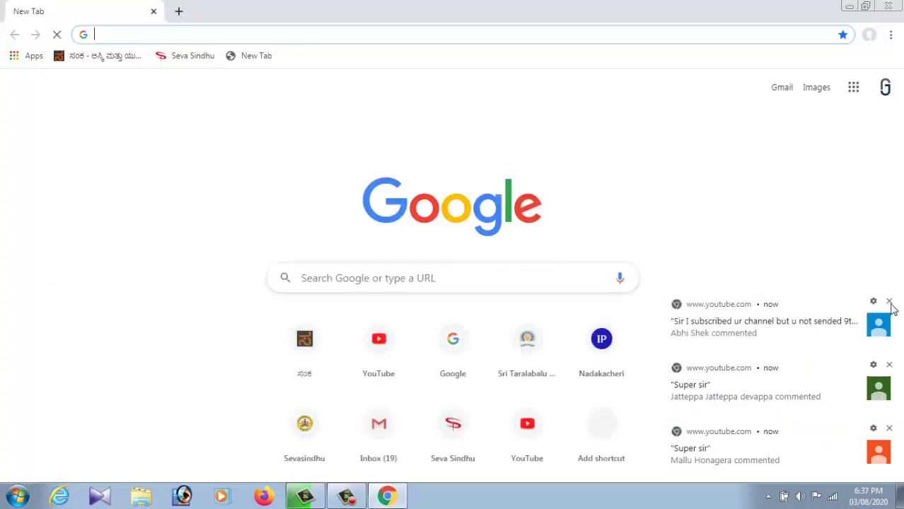
click(888, 301)
click(889, 364)
click(888, 368)
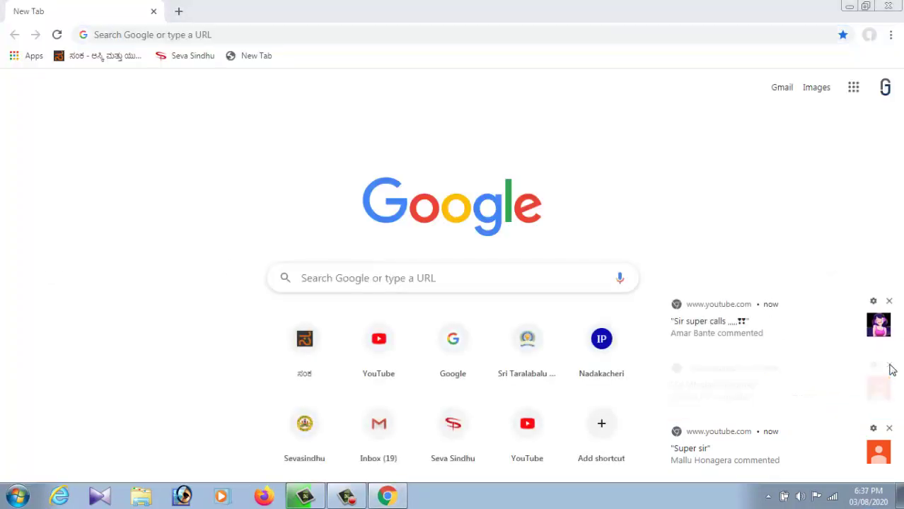
click(889, 368)
click(889, 434)
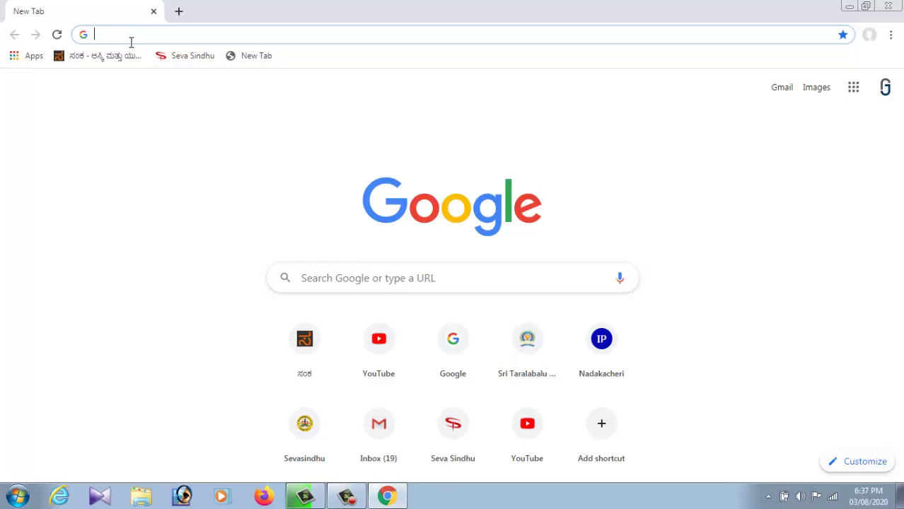
Go to google.com, search for 'voice notepad', and open the Dictation.io result
text(google.com)
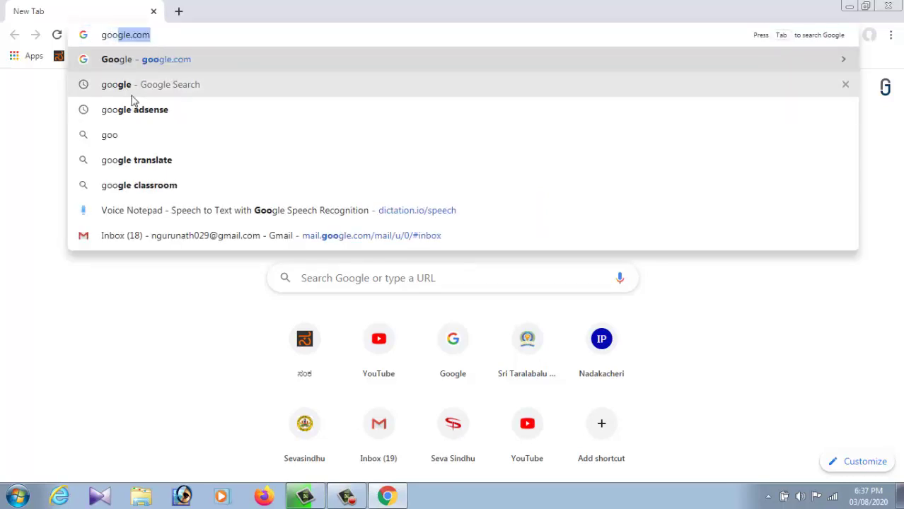
click(126, 90)
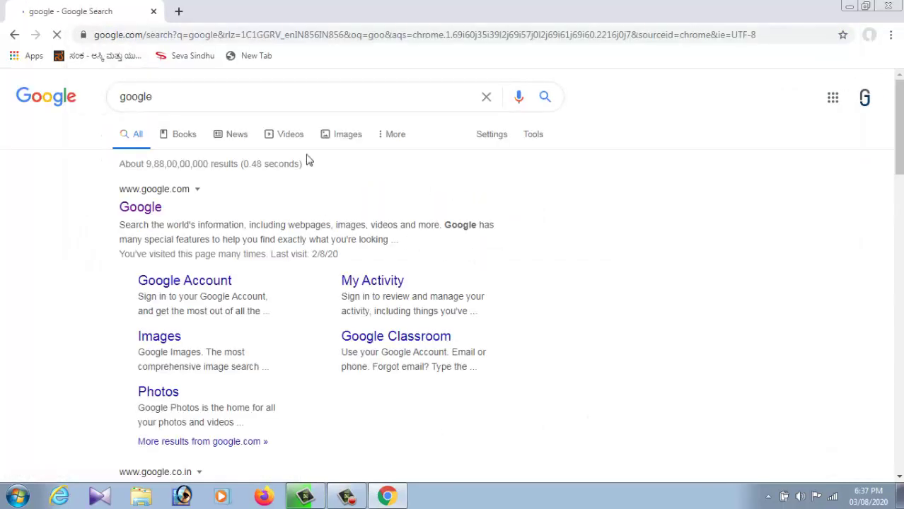
click(150, 213)
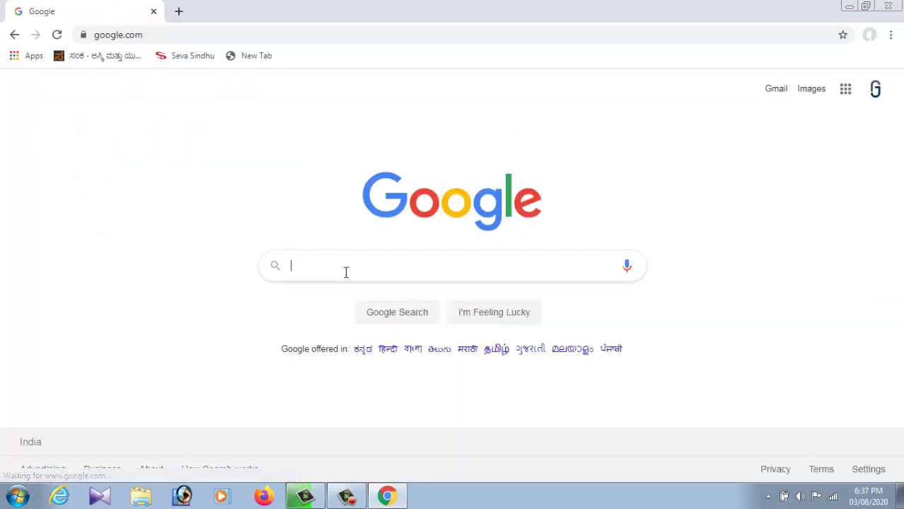
click(346, 272)
text(vo)
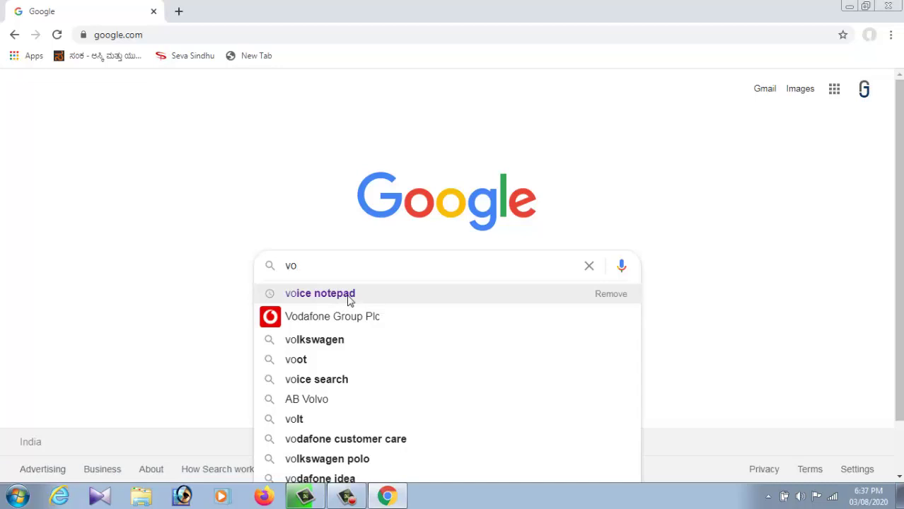
click(348, 301)
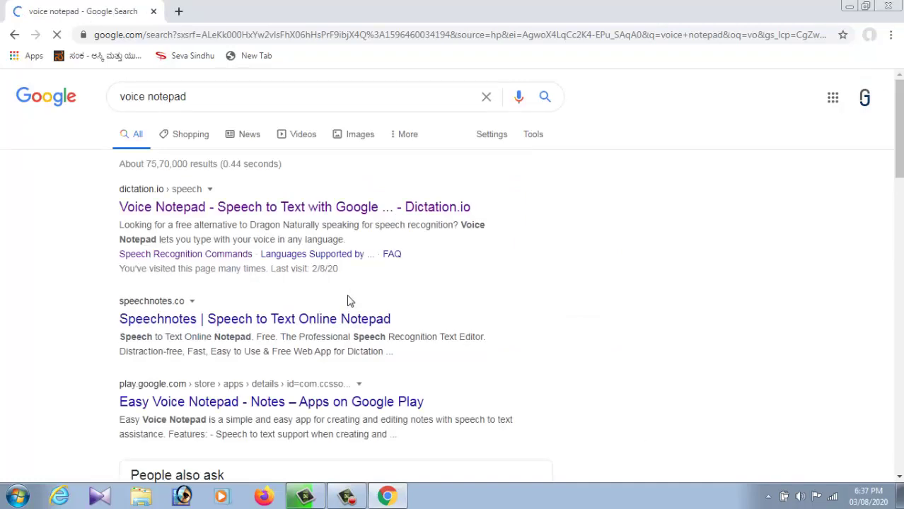
click(164, 202)
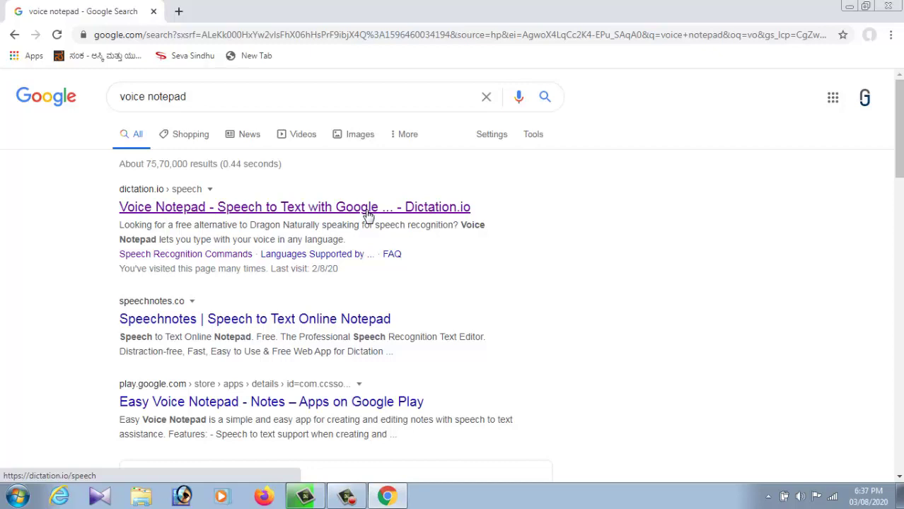
Load the dictation.io Voice Notepad page and pick English (India) from the language list
click(288, 207)
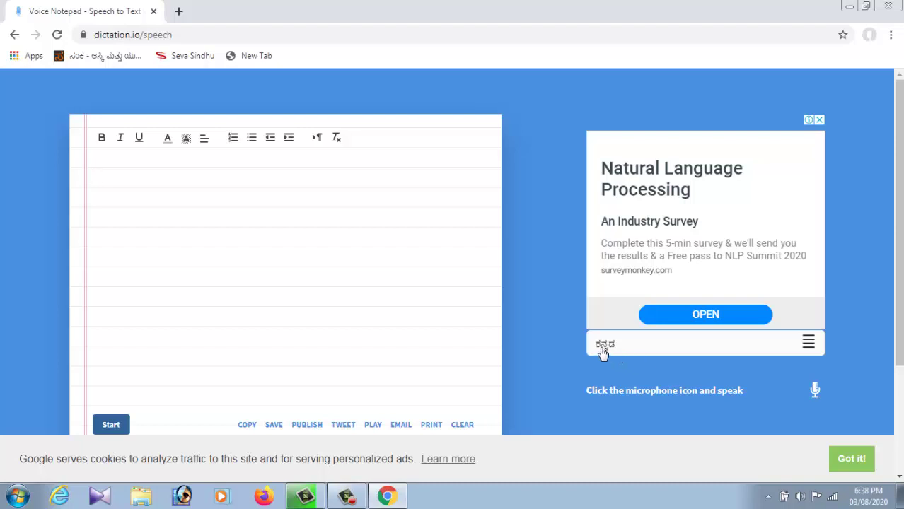
click(808, 345)
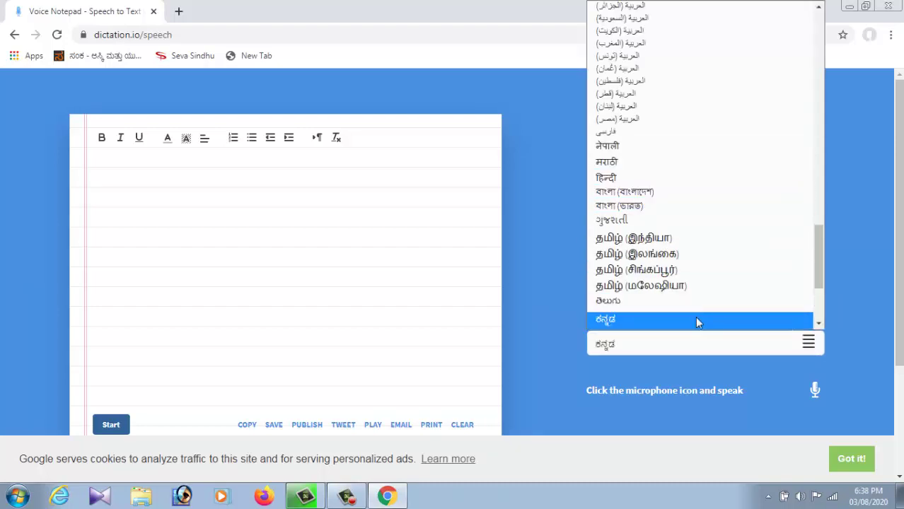
scroll(702, 289, down, 3)
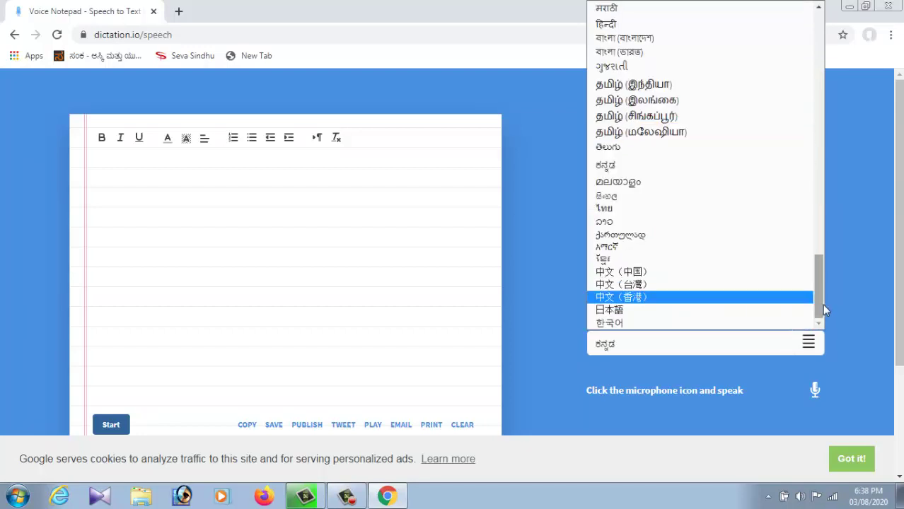
drag(820, 303, 815, 30)
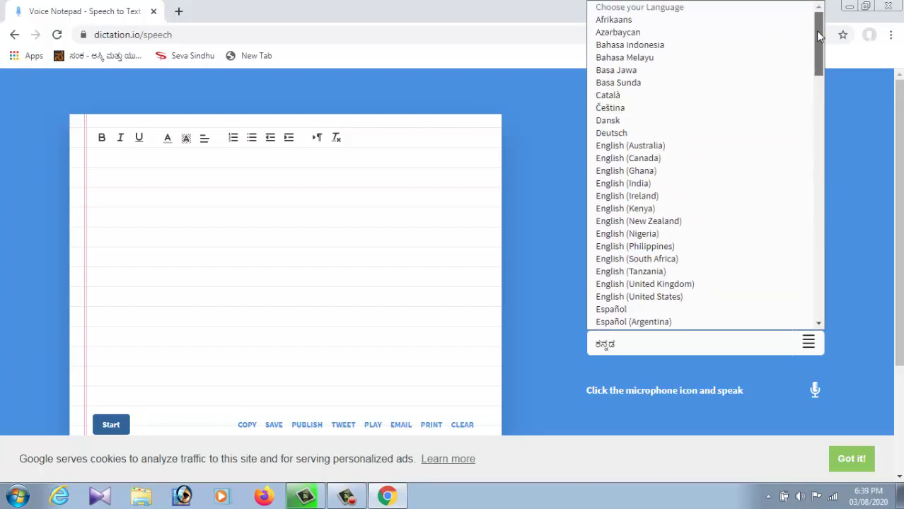
drag(818, 37, 812, 309)
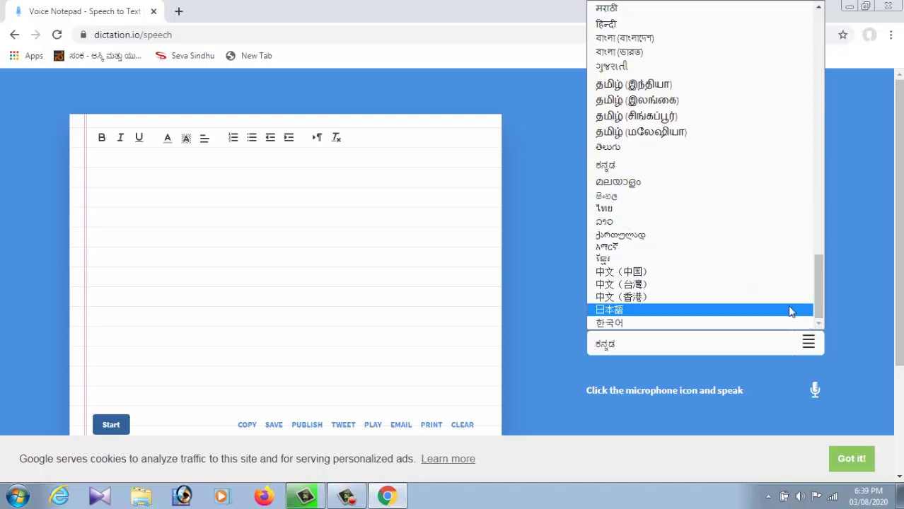
drag(814, 302, 806, 84)
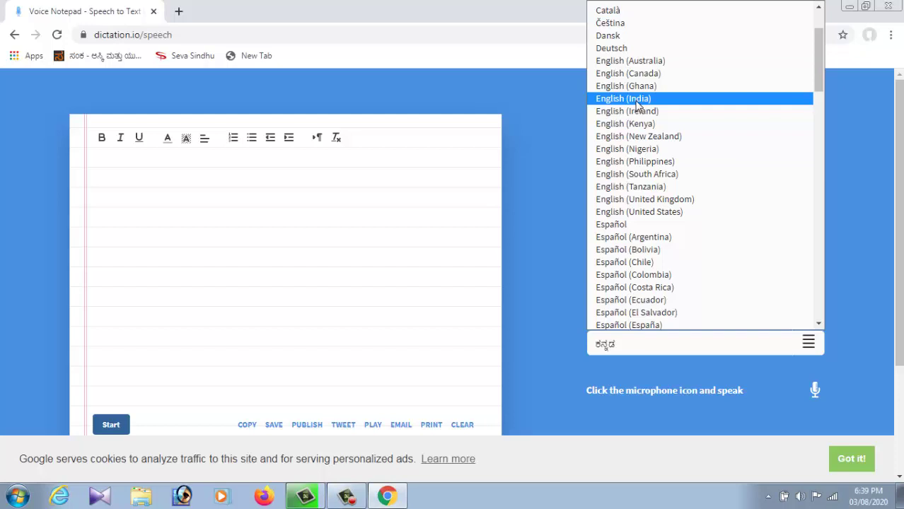
click(636, 105)
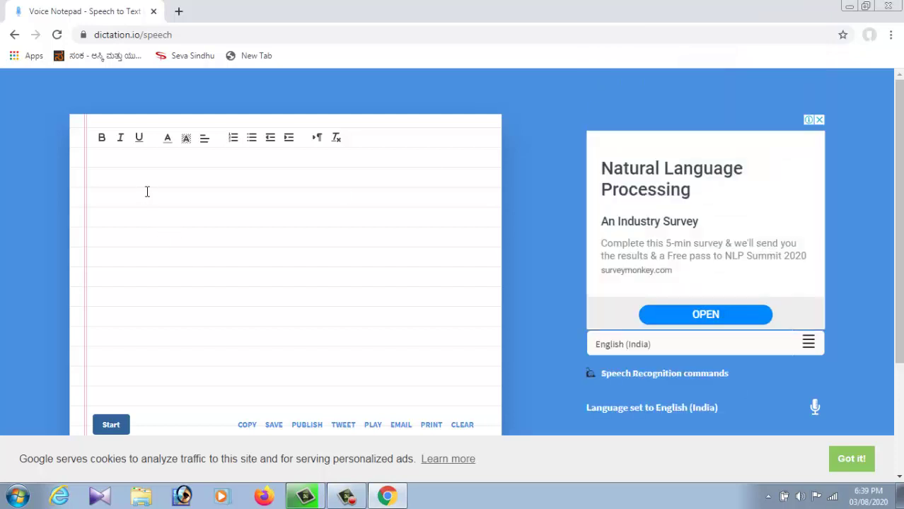
Dictate the English lines, deleting an unwanted first line, then stop dictation
scroll(710, 373, down, 1)
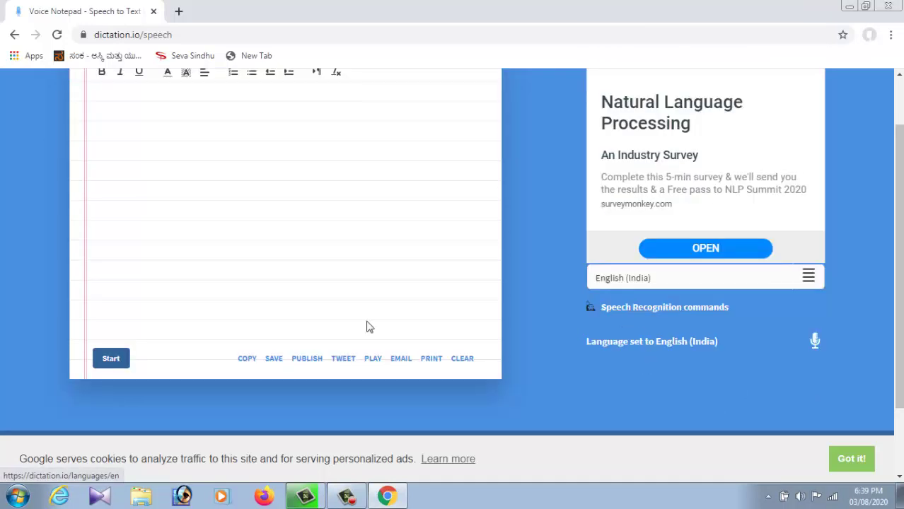
click(115, 365)
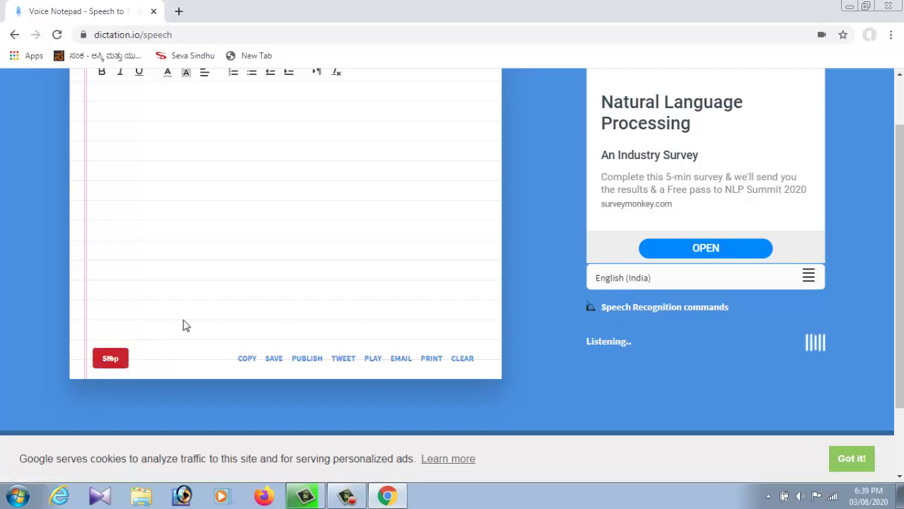
scroll(182, 325, up, 1)
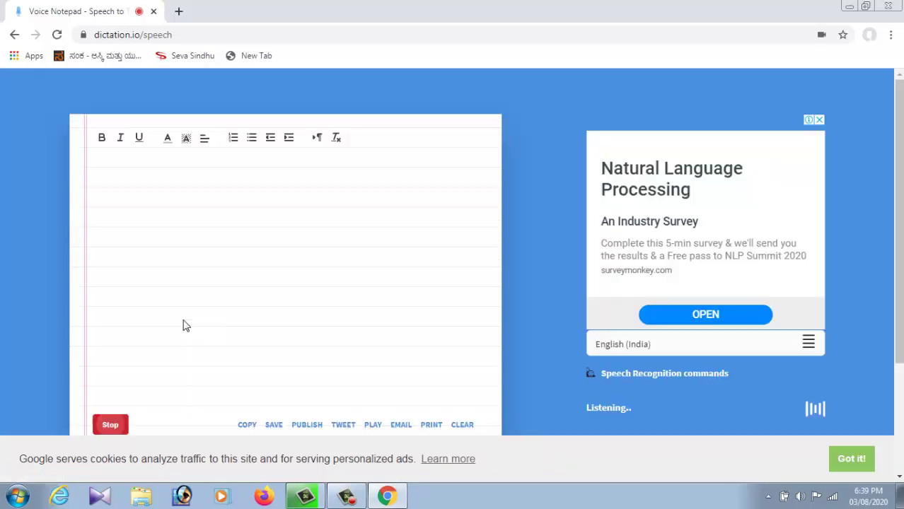
click(121, 188)
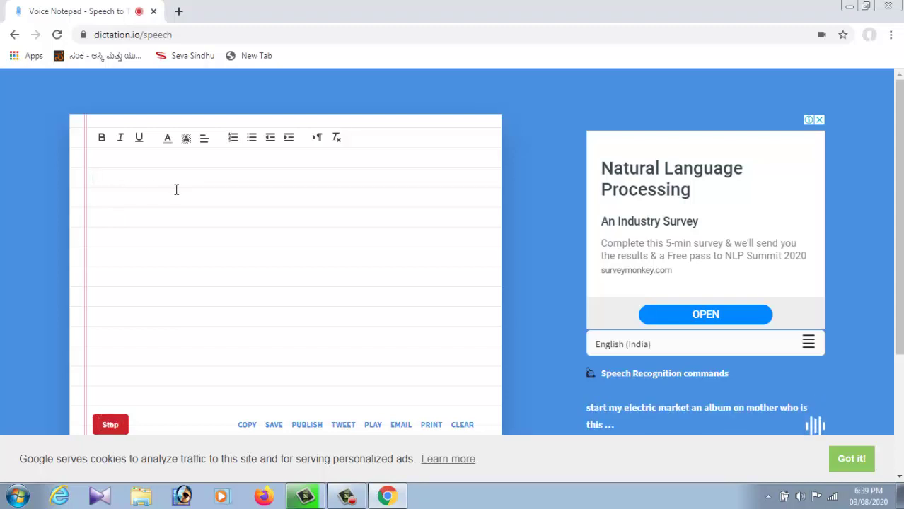
triple_click(260, 186)
key(BackSpace)
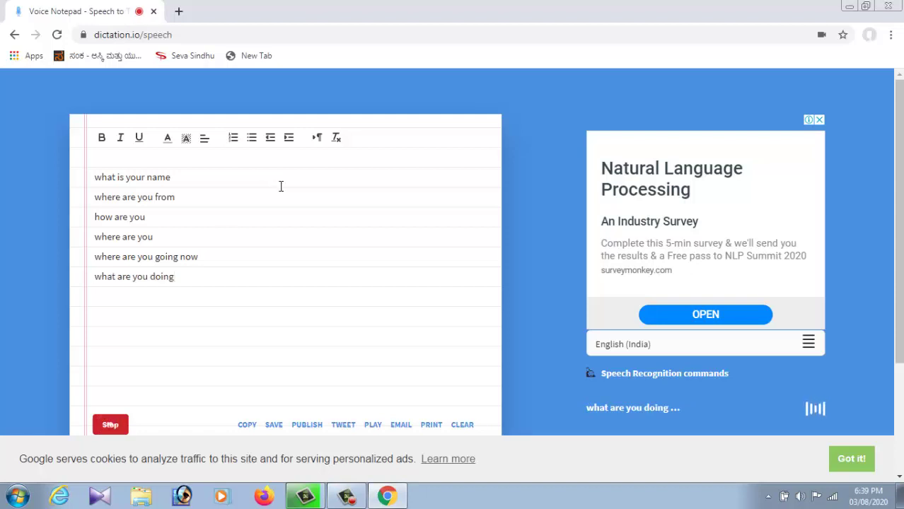
click(110, 426)
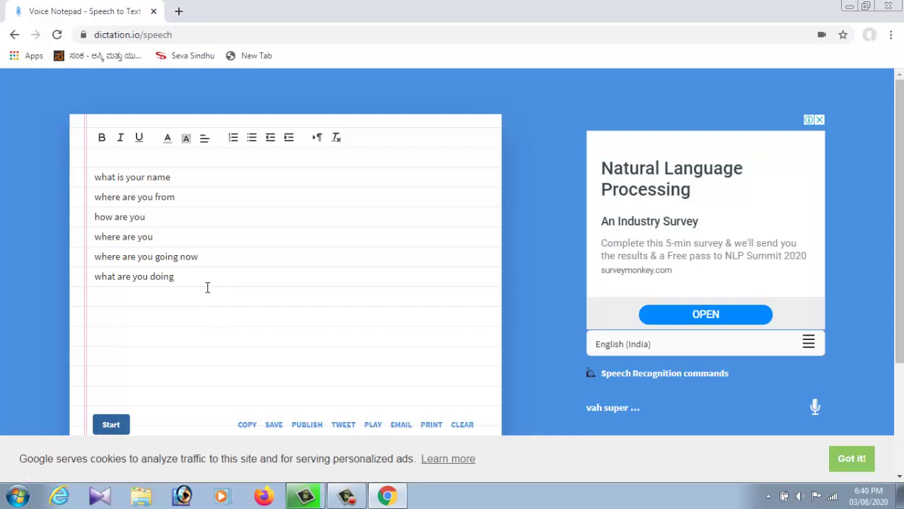
Select all six dictated lines, 'what is your name' through 'what are you doing'
click(194, 242)
click(193, 230)
click(205, 206)
drag(98, 178, 190, 289)
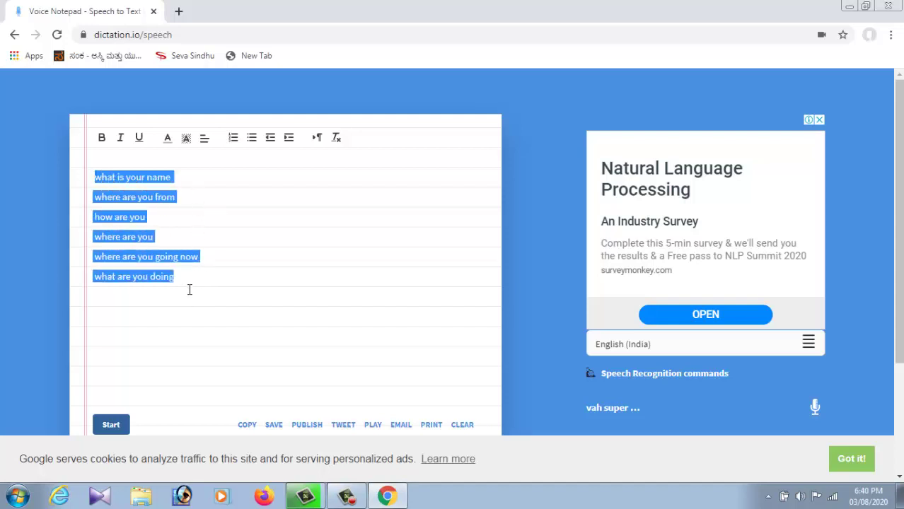
Copy the six lines and paste them into a new maximized Word 2007 document
click(247, 425)
click(17, 497)
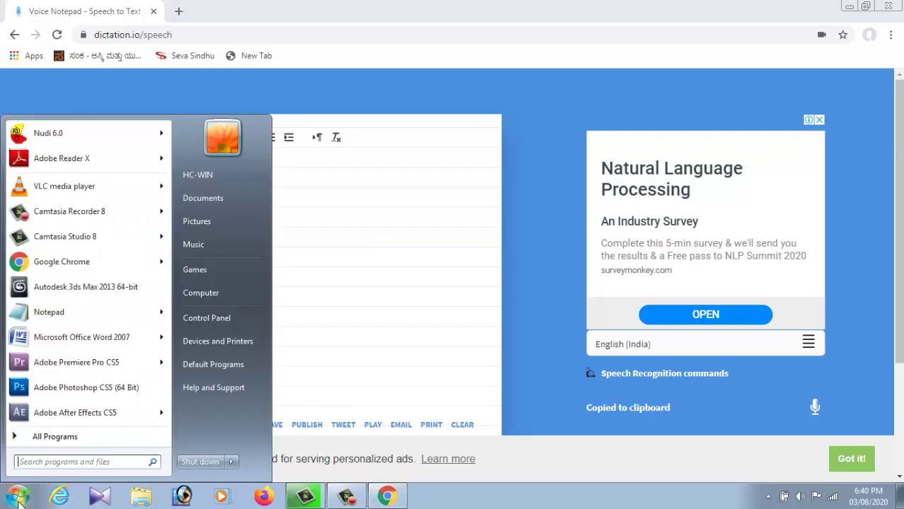
click(41, 338)
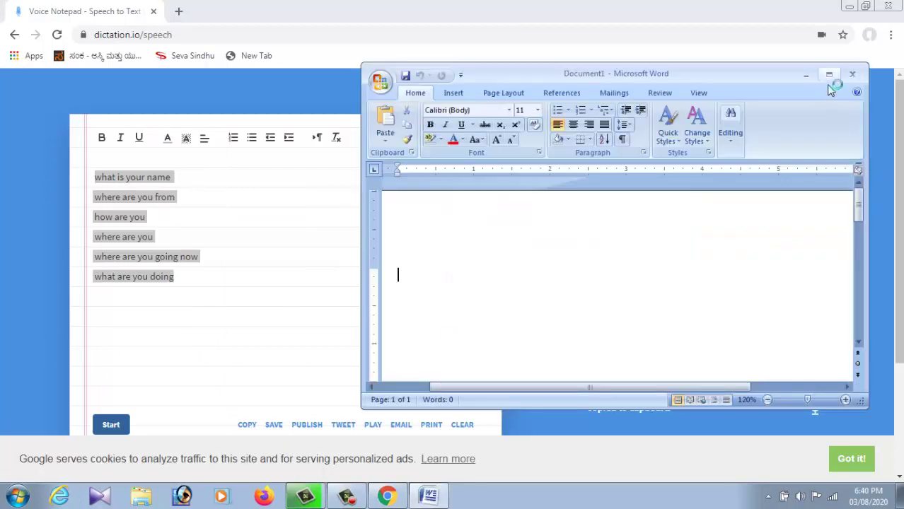
click(829, 74)
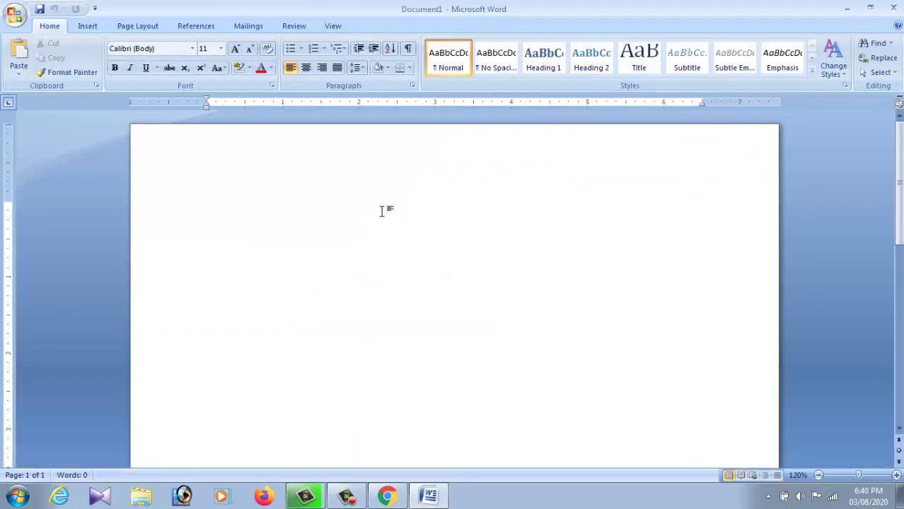
key(ctrl+v)
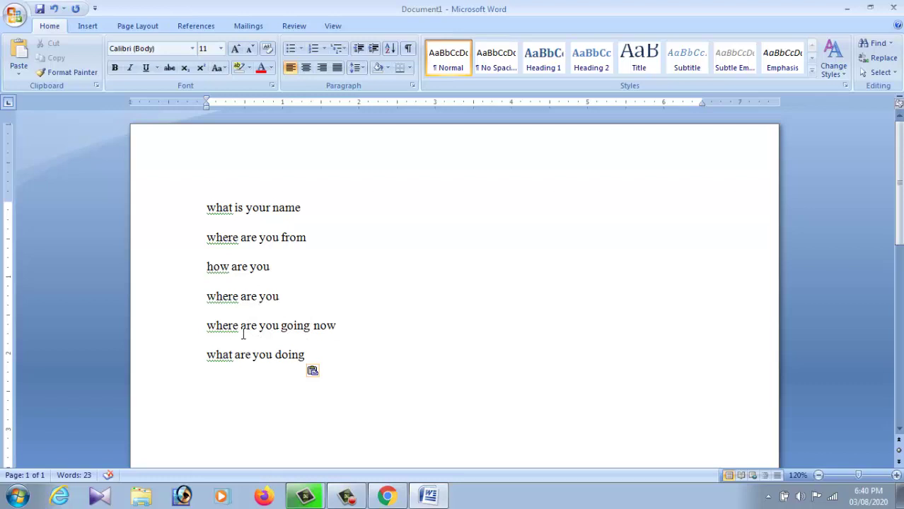
Number the six pasted lines in the 1) 2) 3) style and start an empty item 7
click(338, 327)
click(311, 358)
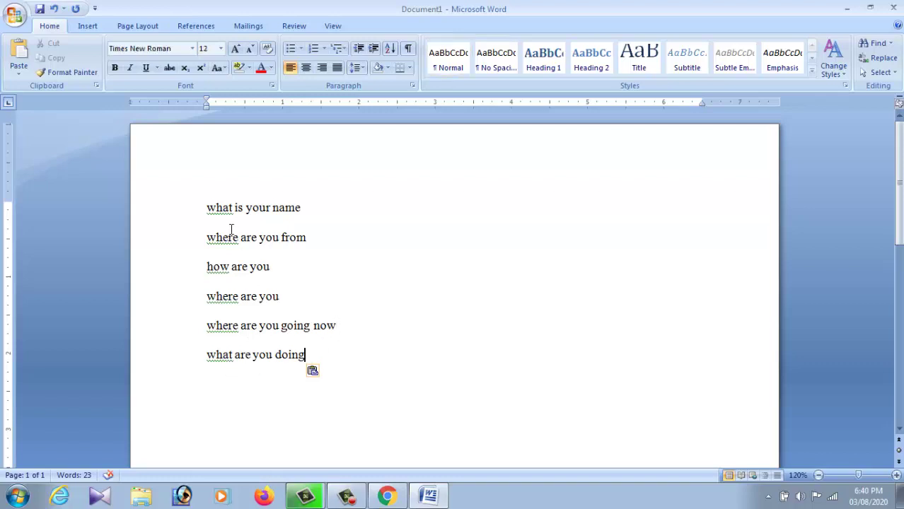
drag(207, 207, 311, 361)
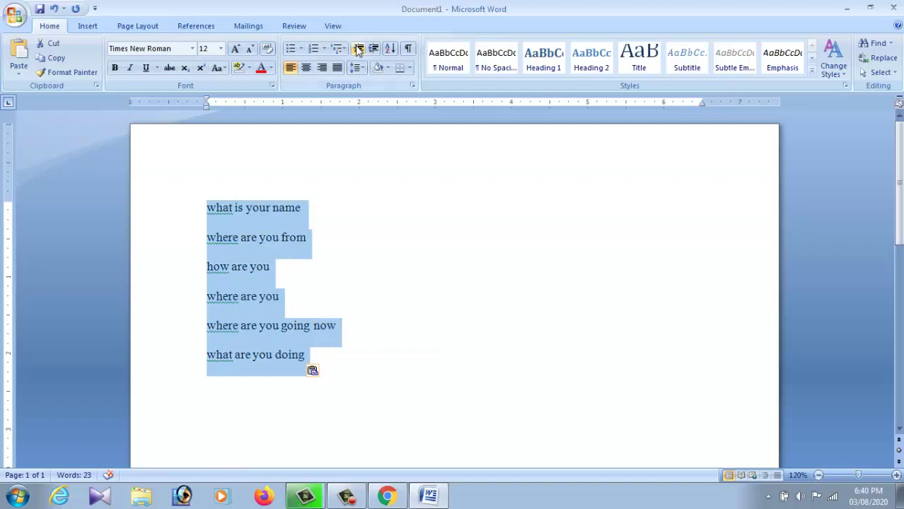
click(323, 48)
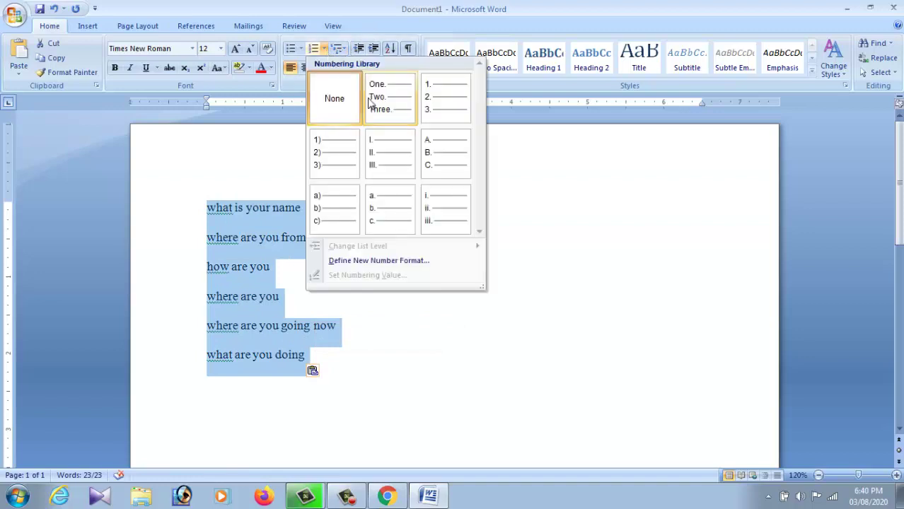
click(338, 155)
click(370, 311)
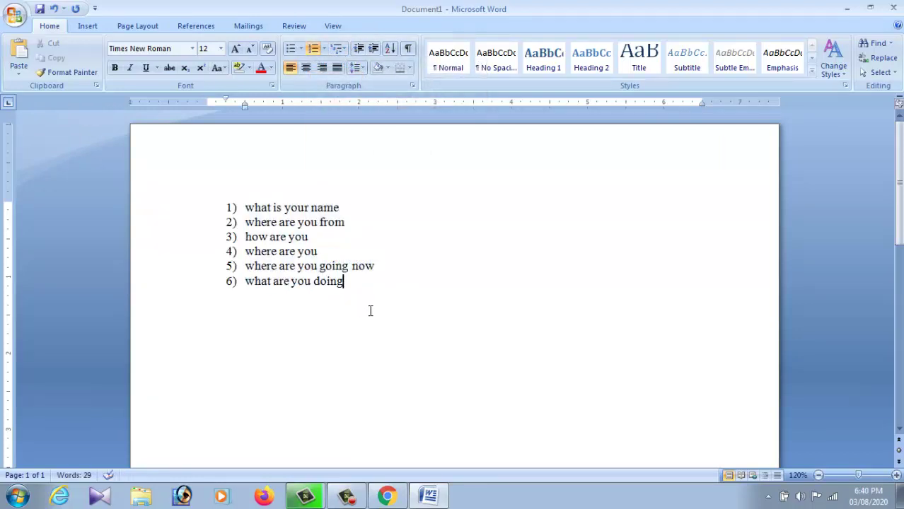
key(Return)
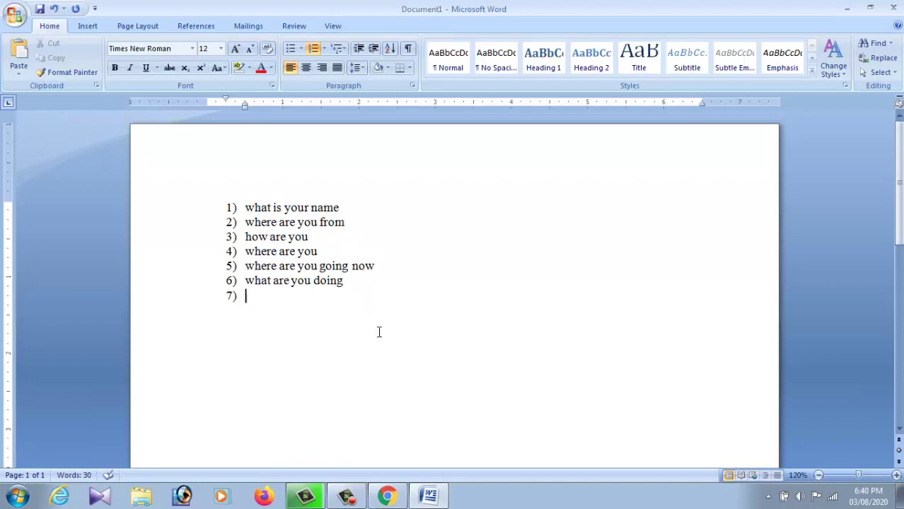
Dictate 'from where are you from' and 'my country is my life my mother' below the six lines
click(393, 495)
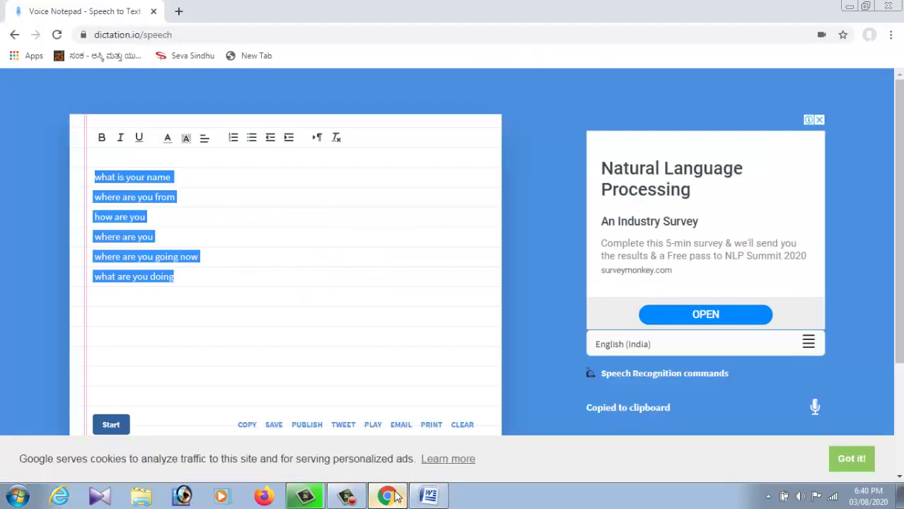
click(231, 291)
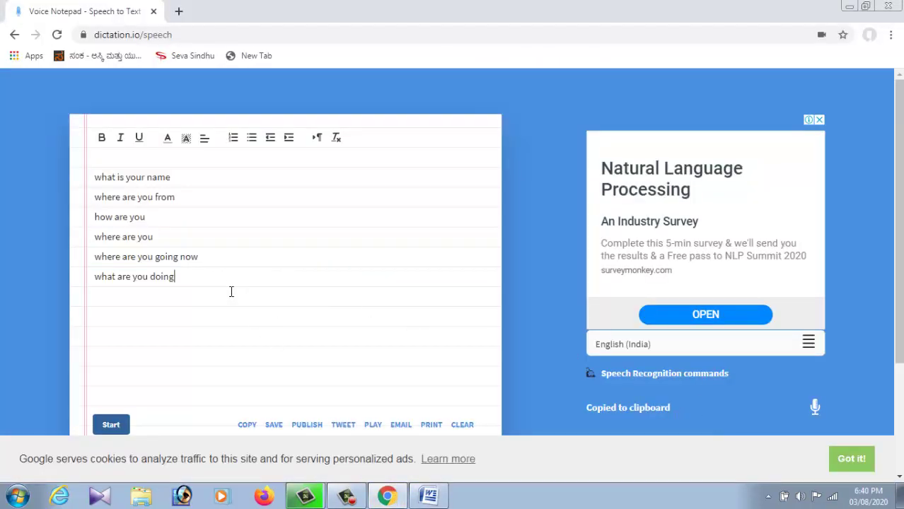
click(111, 426)
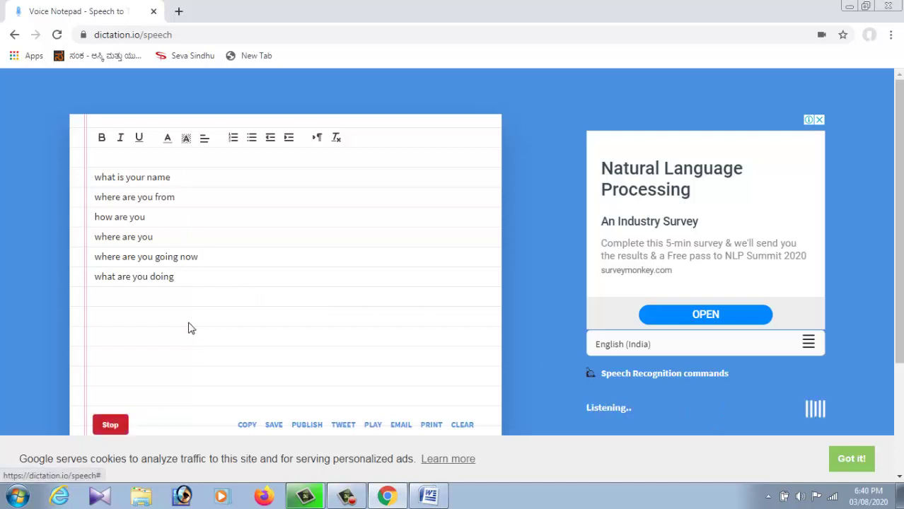
click(204, 284)
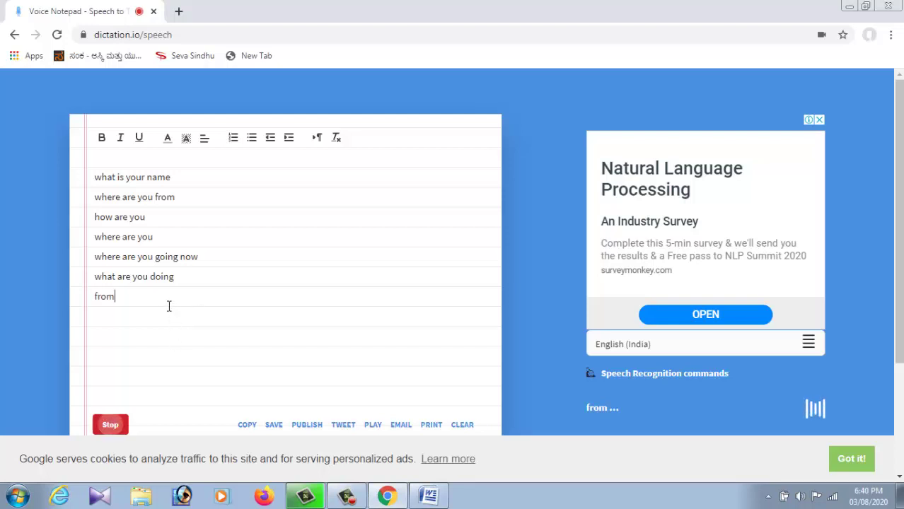
click(113, 425)
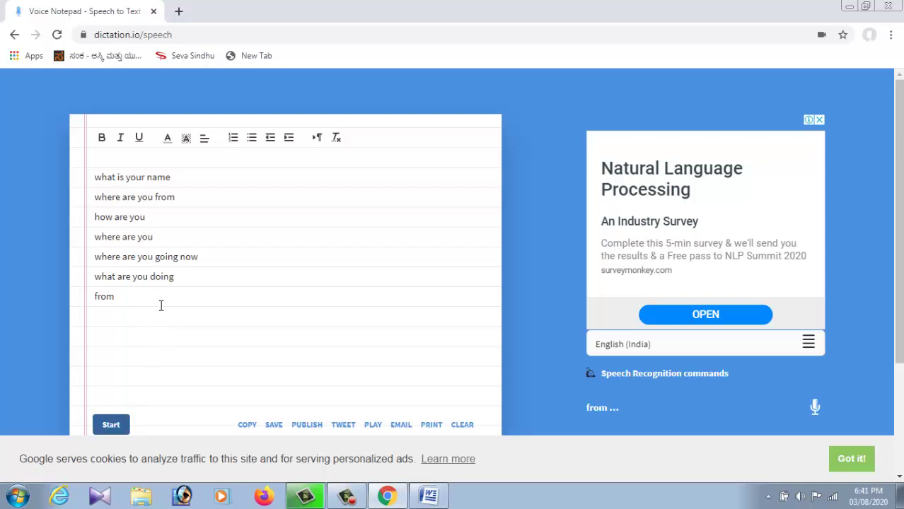
click(122, 431)
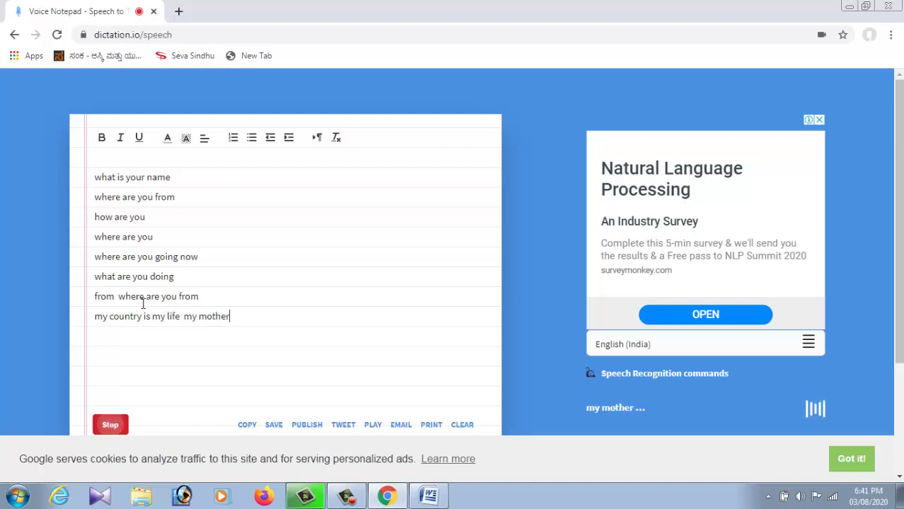
click(111, 425)
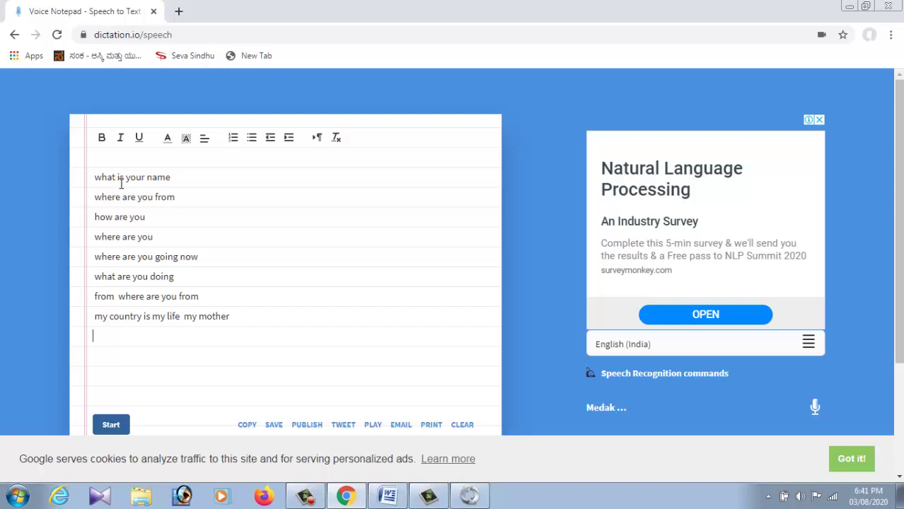
Choose ಕನ್ನಡ (Kannada) from the Voice Notepad dictation language list
click(815, 350)
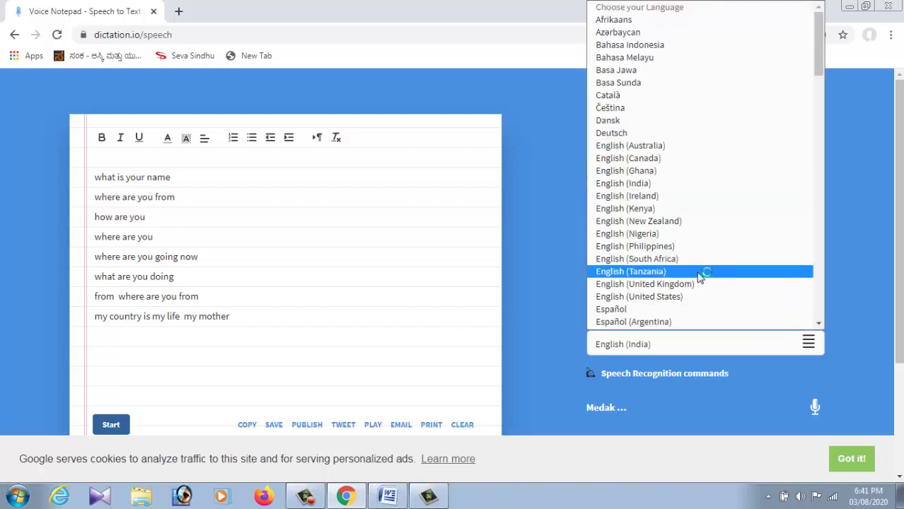
scroll(699, 280, down, 5)
scroll(700, 287, down, 5)
scroll(700, 286, down, 5)
scroll(700, 286, down, 3)
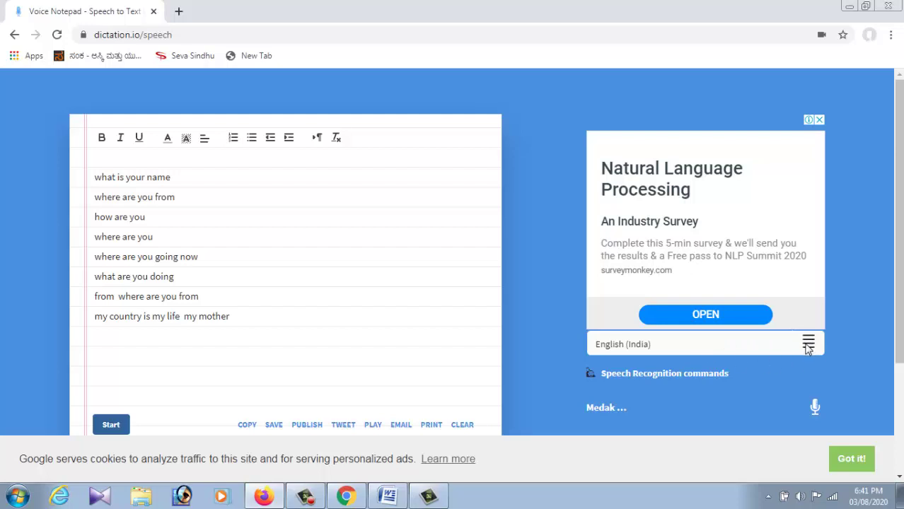
key(alt+Tab)
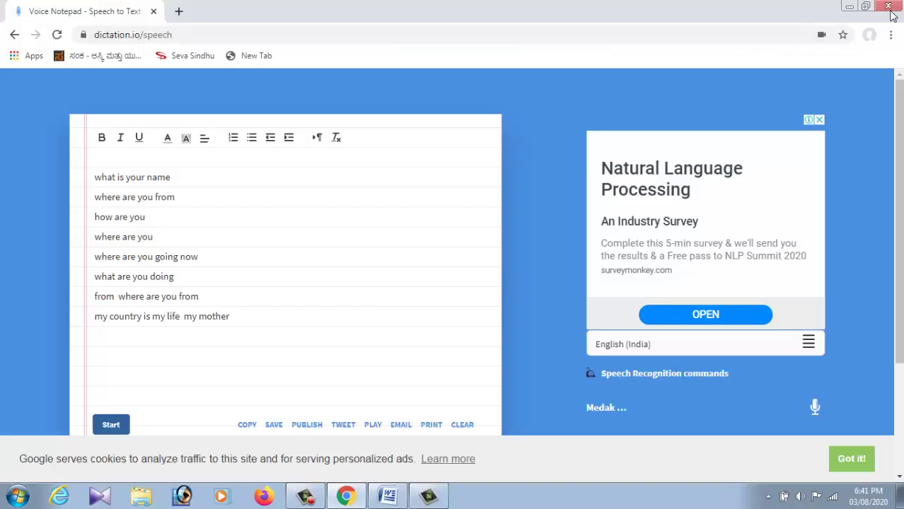
click(807, 343)
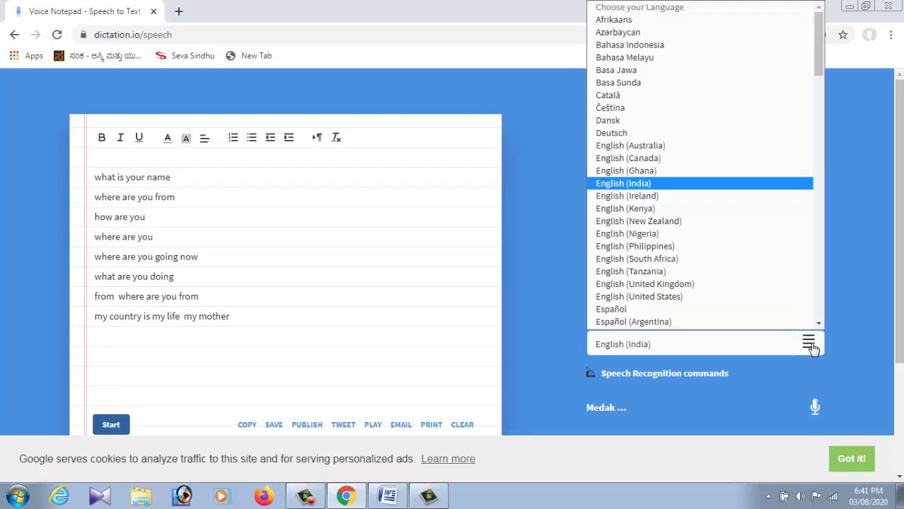
scroll(722, 262, down, 7)
scroll(722, 275, down, 5)
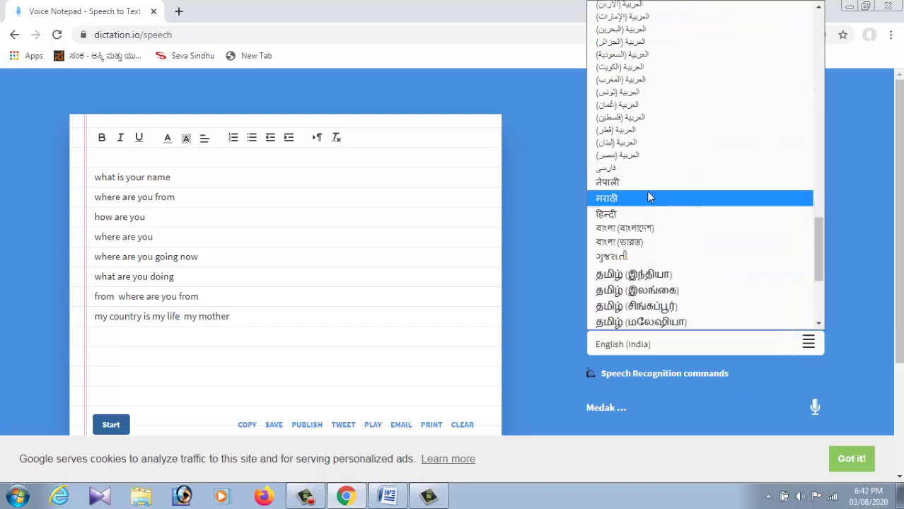
scroll(649, 278, up, 3)
scroll(649, 278, up, 4)
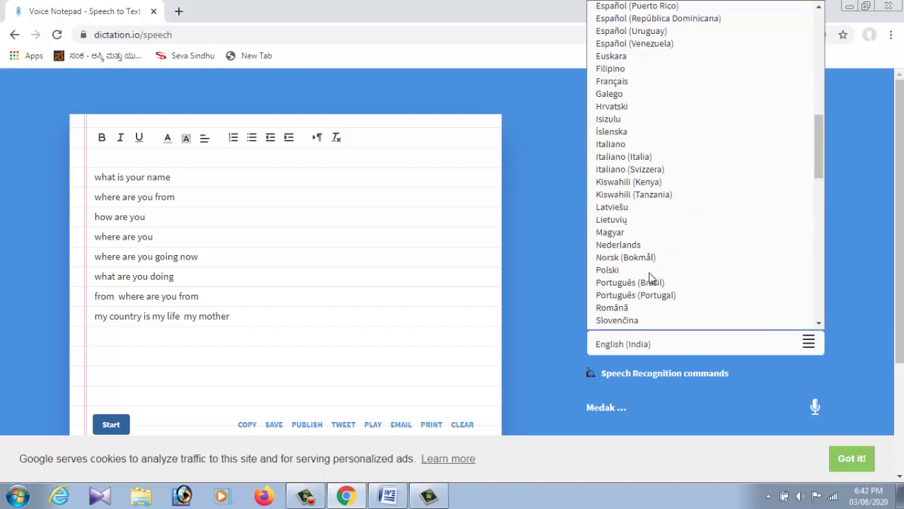
scroll(651, 275, down, 9)
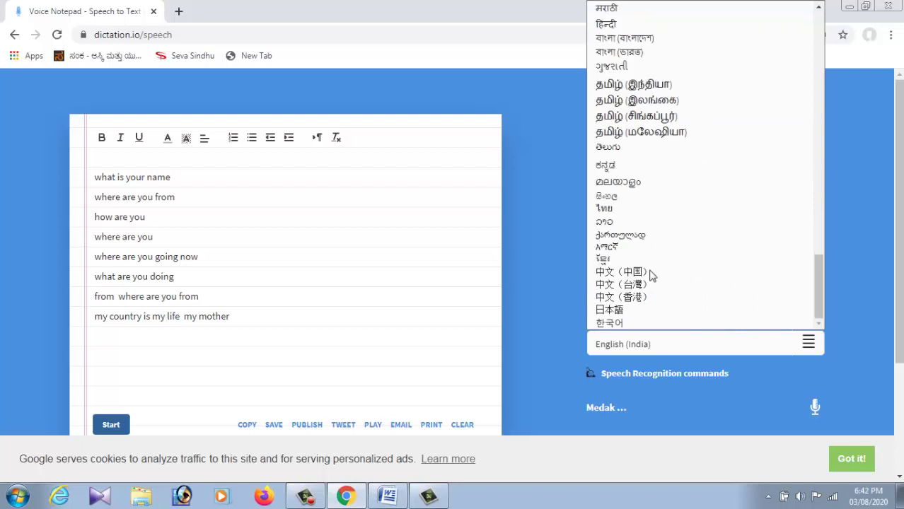
click(645, 168)
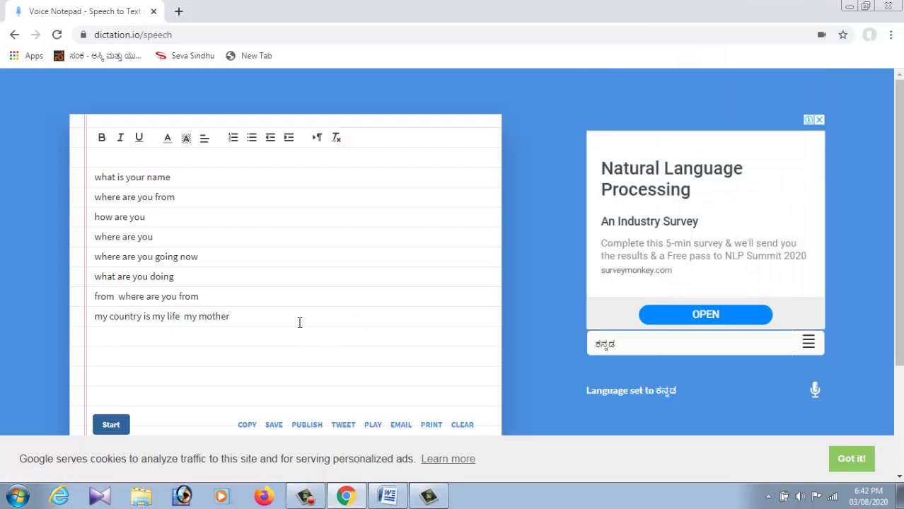
Dictate three Kannada sentences, deleting one misheard word, then stop listening
scroll(297, 323, down, 1)
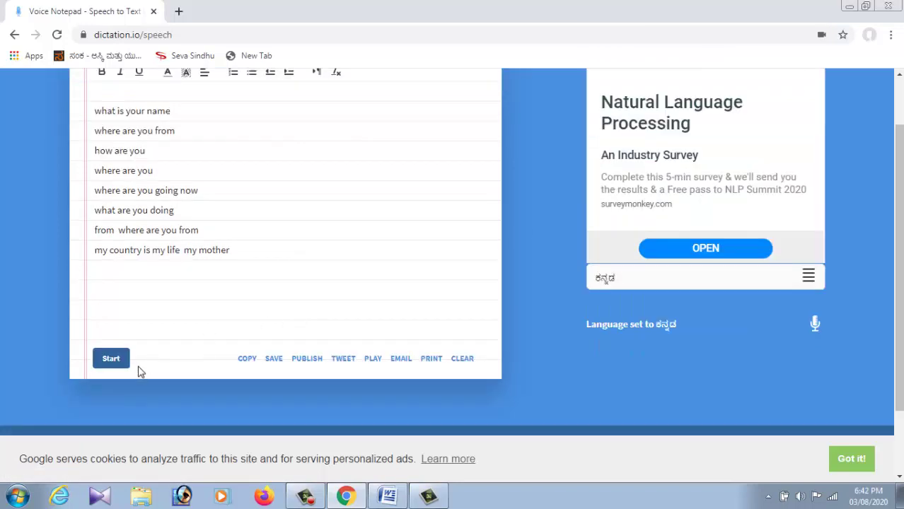
click(124, 362)
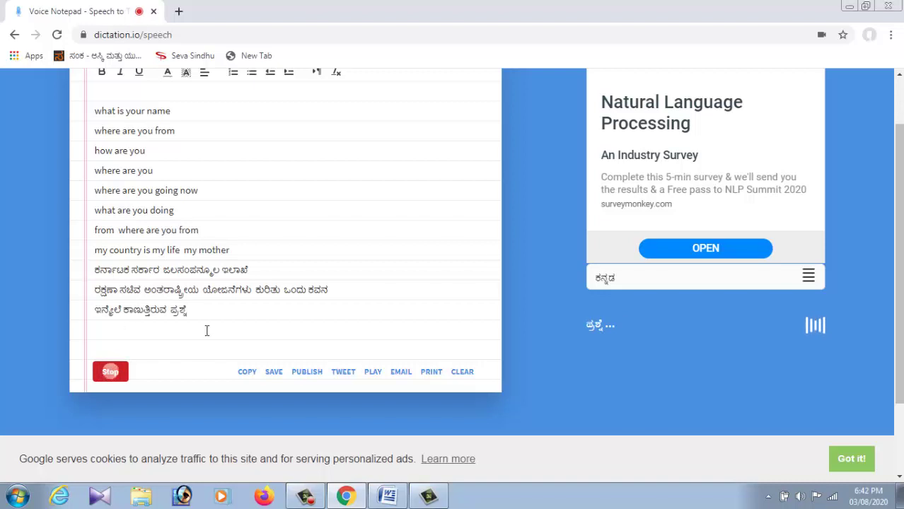
double_click(178, 321)
key(BackSpace)
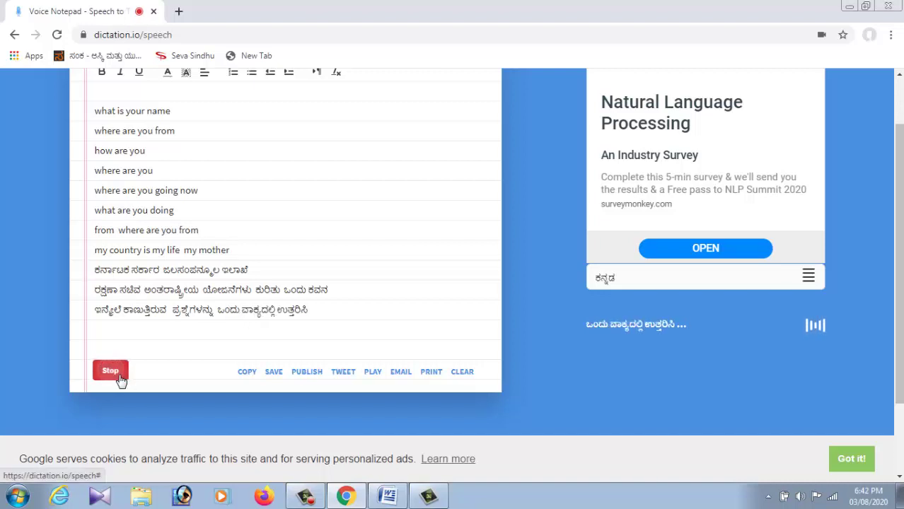
click(111, 371)
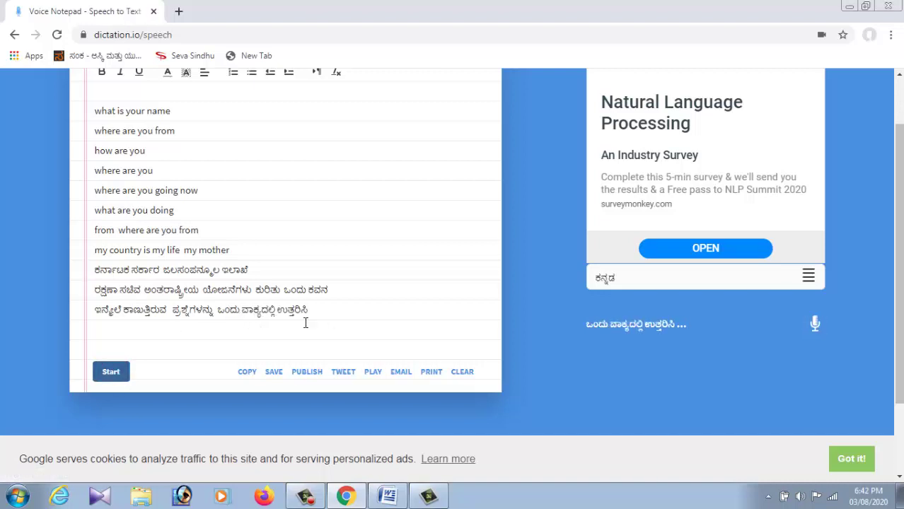
Copy the three Kannada lines and paste them at the end of Word's numbered list
drag(305, 323, 104, 275)
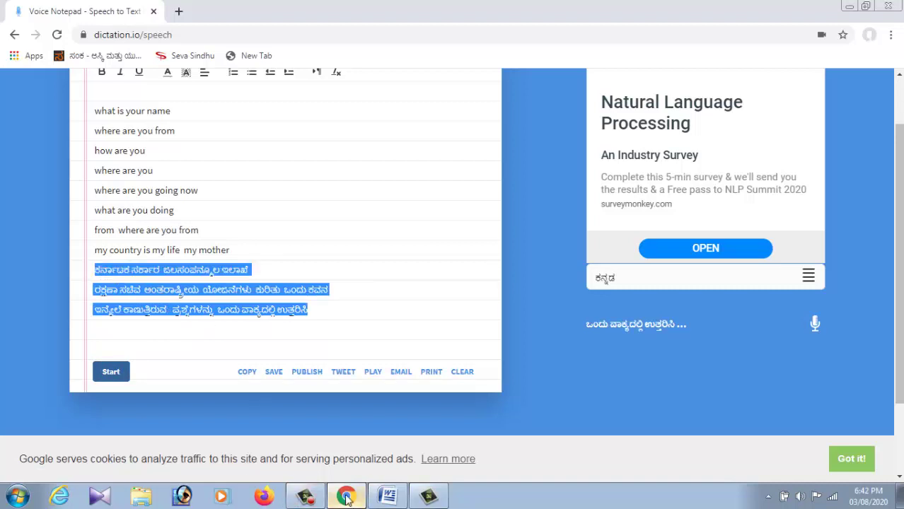
click(247, 373)
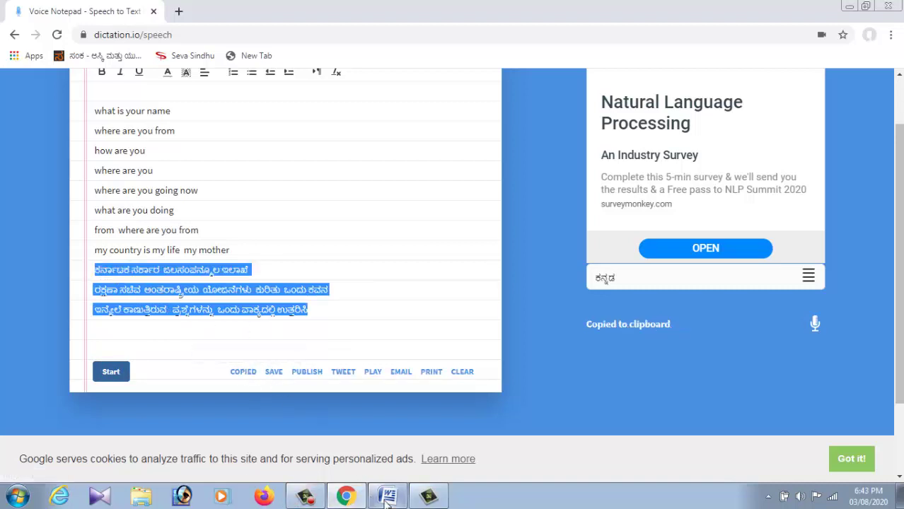
key(alt+Tab)
key(ctrl+v)
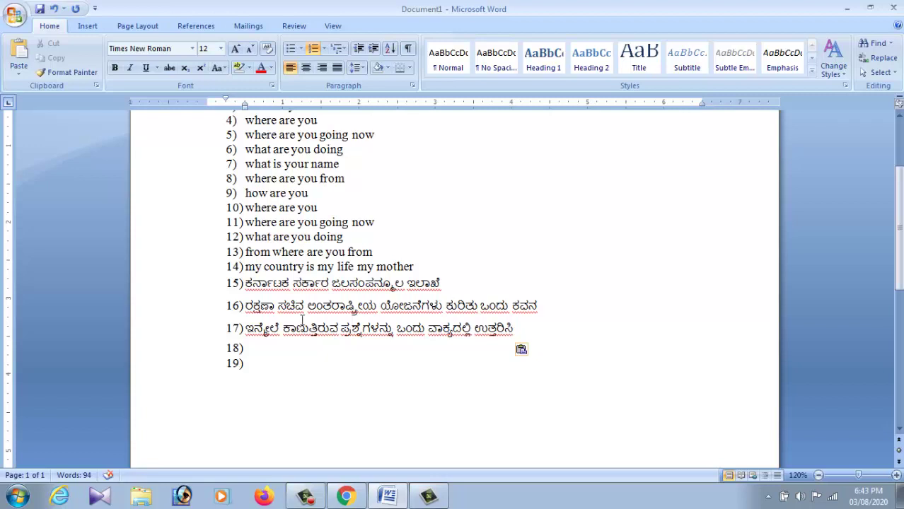
Remove the empty list items after item 17 and return to the dictation page
click(556, 317)
click(231, 370)
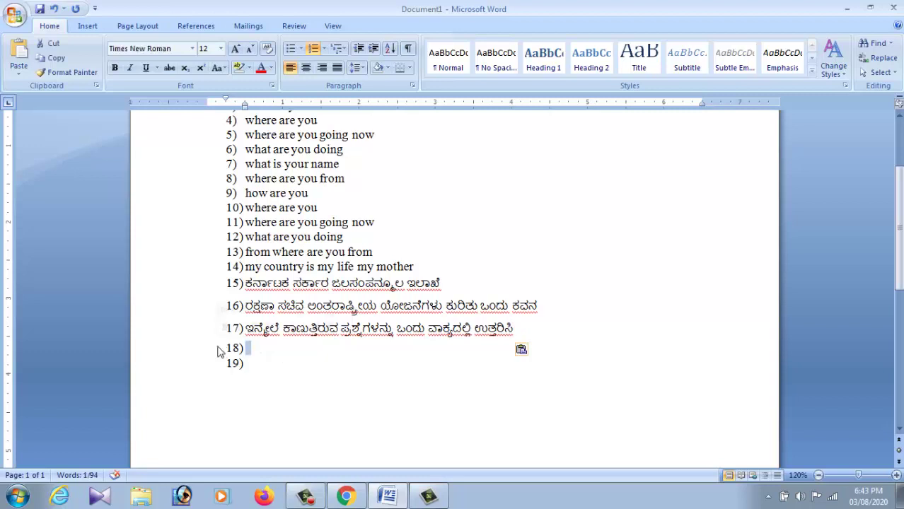
key(BackSpace)
key(BackSpace)
key(BackSpace)
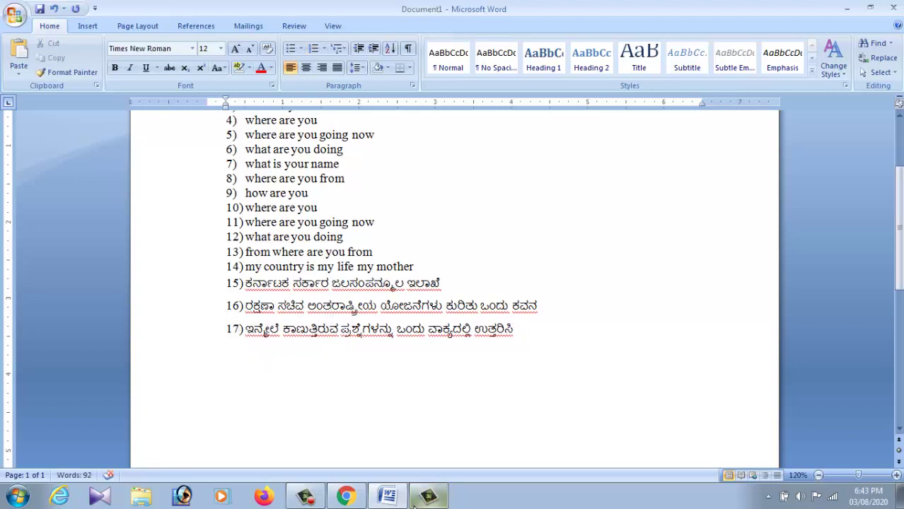
click(424, 497)
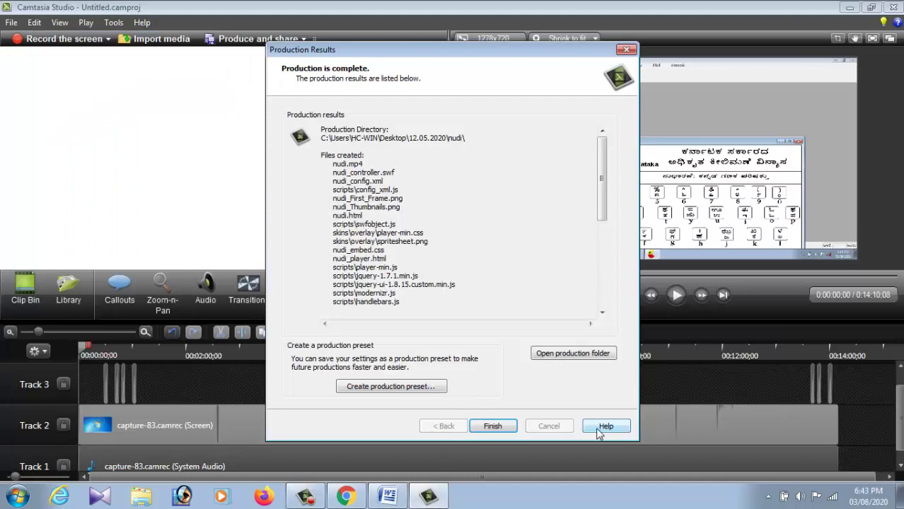
click(500, 430)
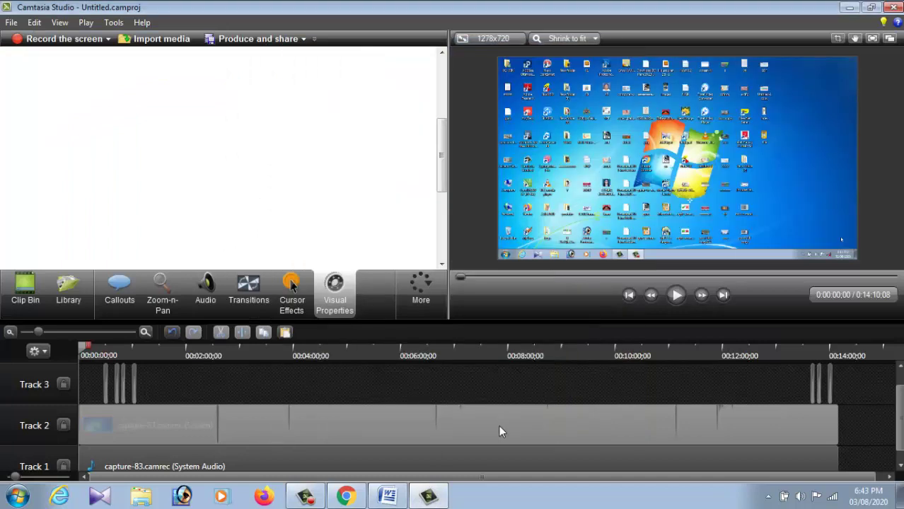
click(389, 497)
click(346, 497)
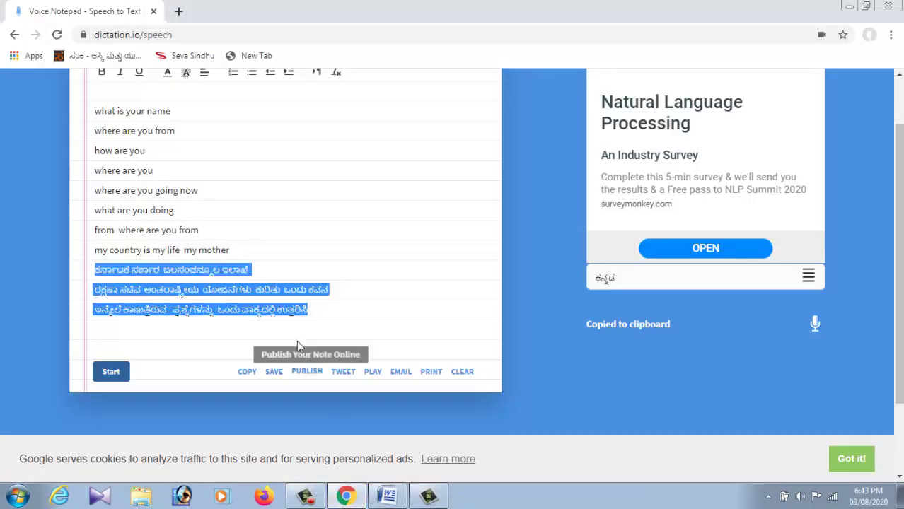
Add an empty line below the Kannada text and switch the dictation language to मराठी
click(327, 317)
key(Return)
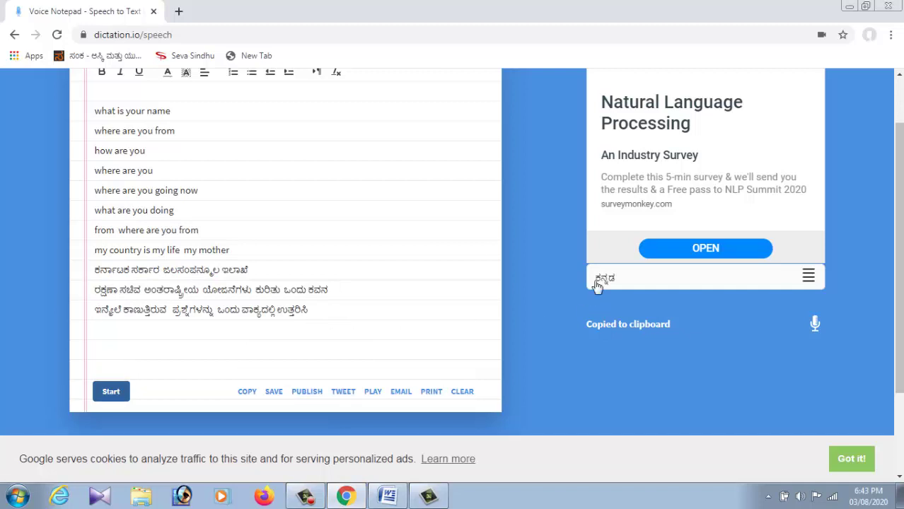
click(819, 278)
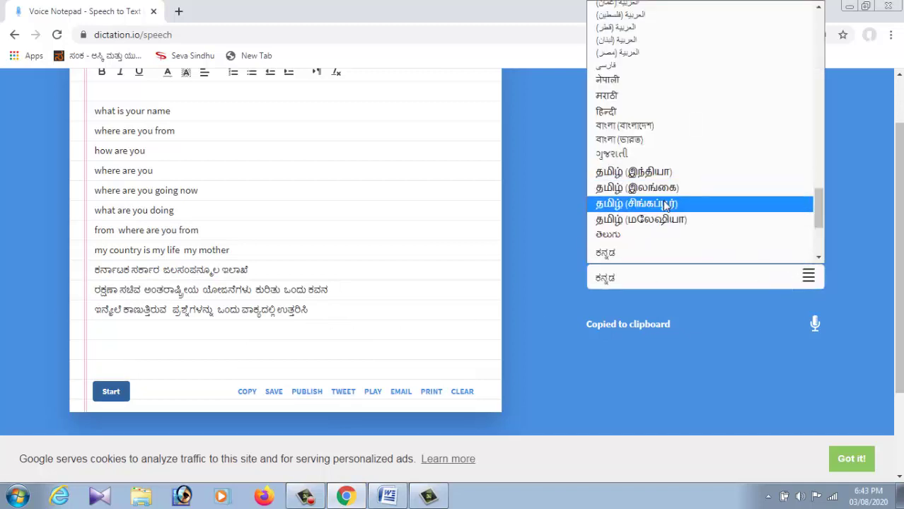
click(649, 103)
Dictate the Marathi sentence ending 'नाव काय तुझं' on the new line, then stop
click(204, 344)
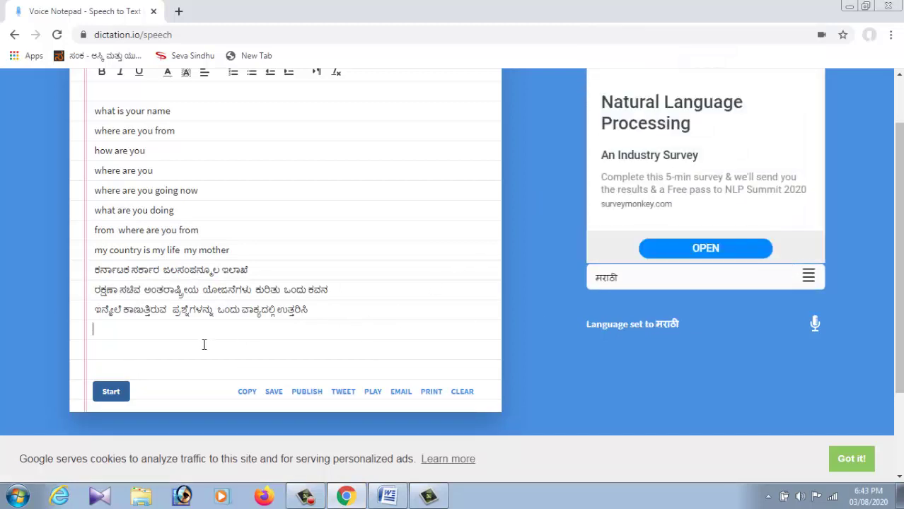
click(111, 391)
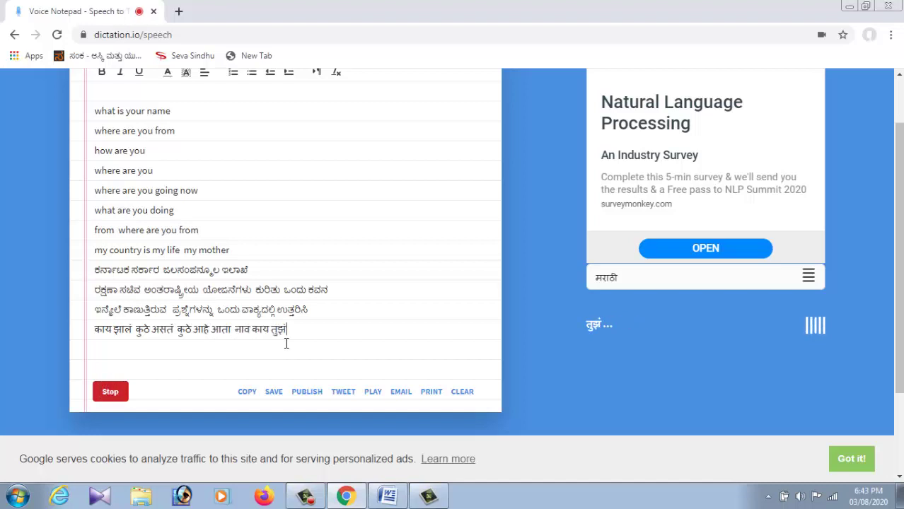
click(110, 393)
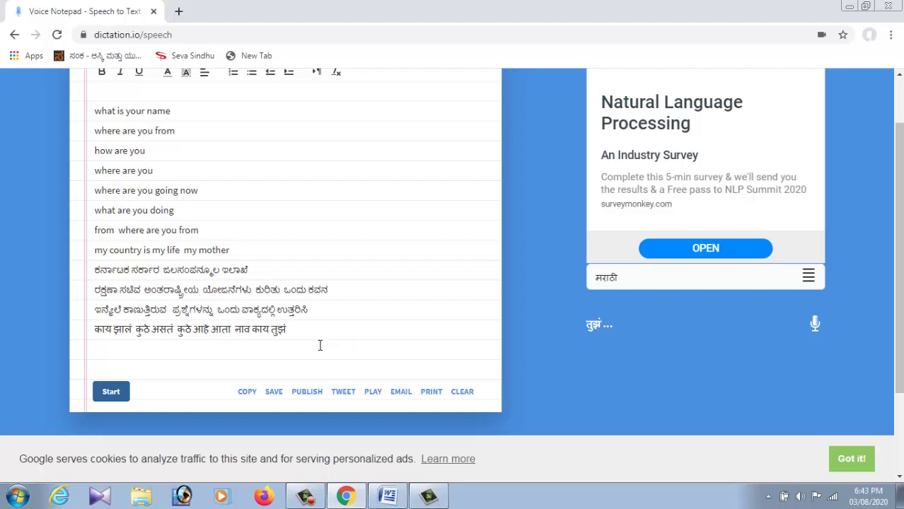
Add an empty line after the Marathi sentence 'काय झालं कुठे असतं कुठे आहे आता नाव काय तुझं'
scroll(317, 350, up, 1)
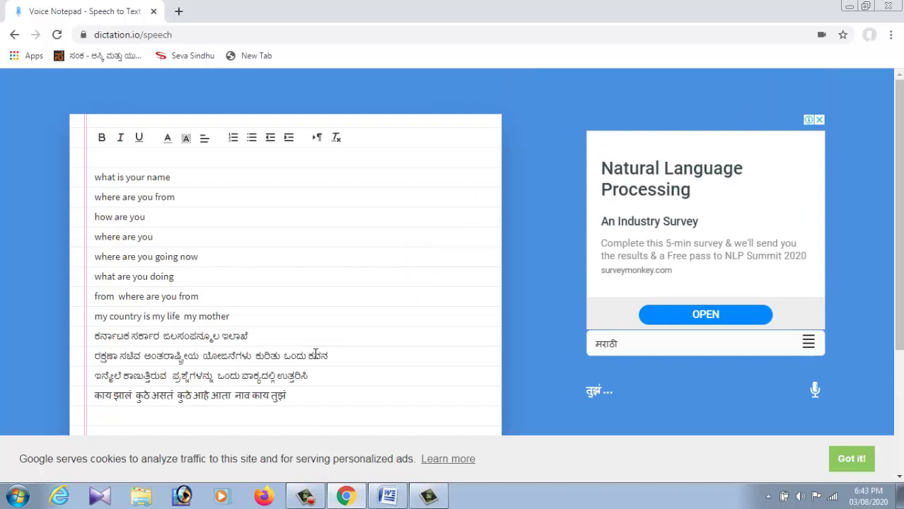
scroll(316, 354, down, 1)
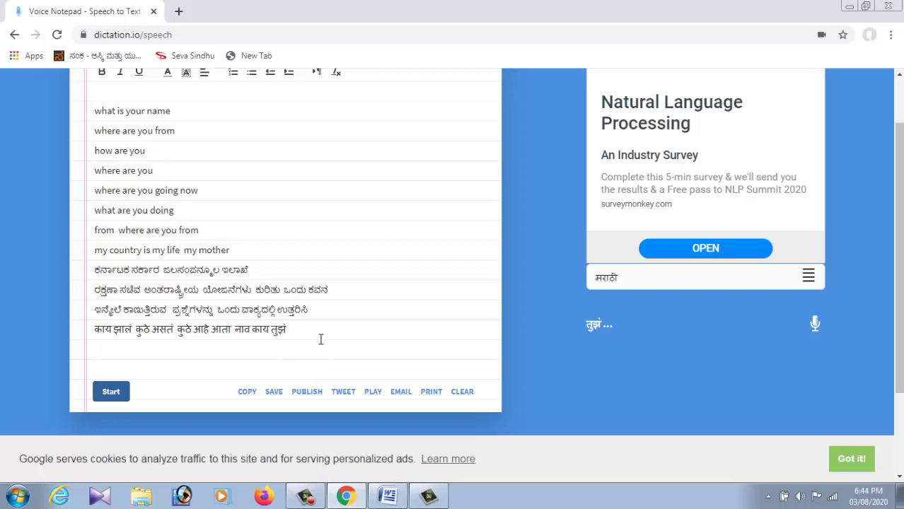
key(Return)
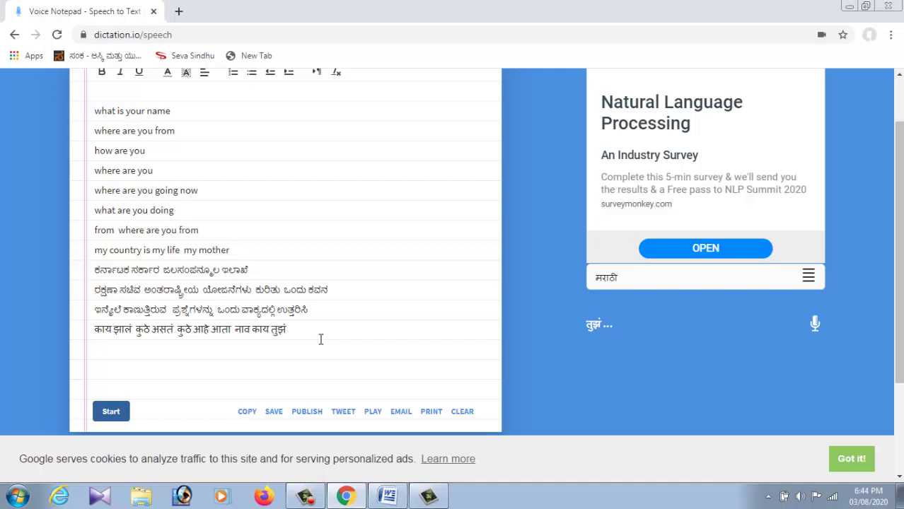
scroll(325, 347, up, 2)
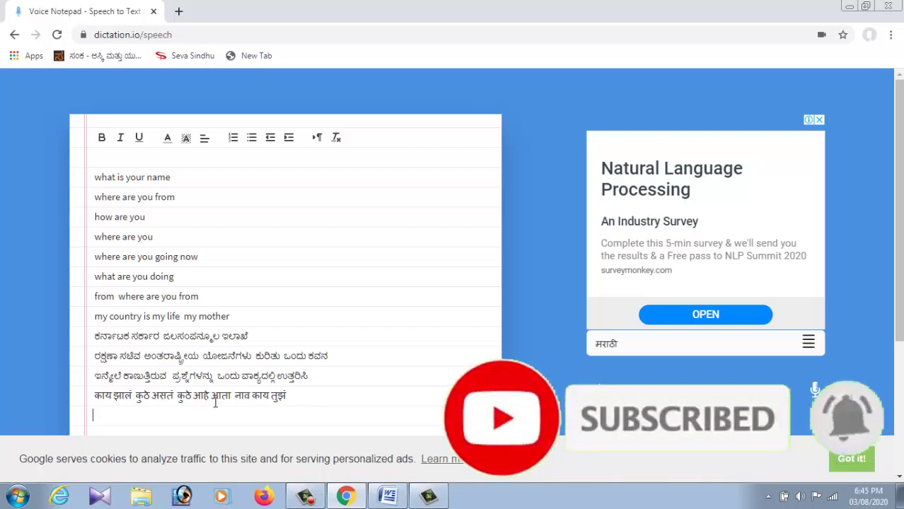
click(322, 401)
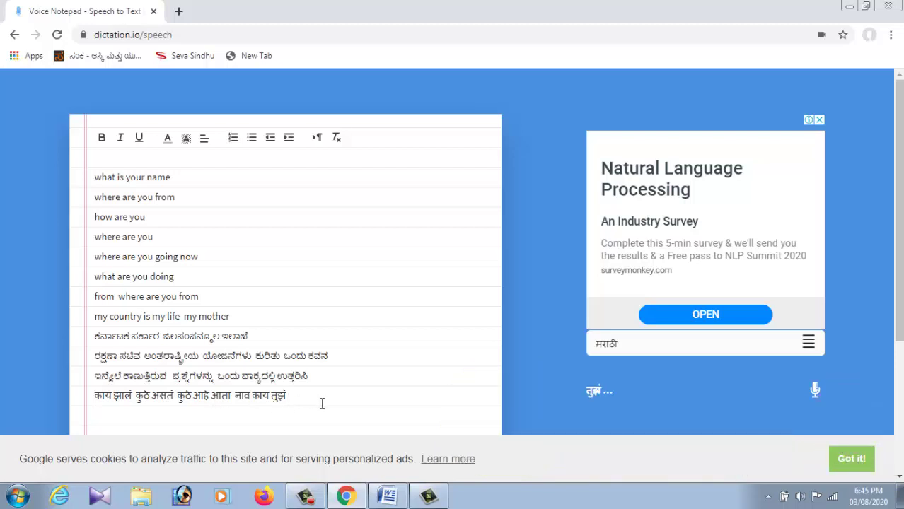